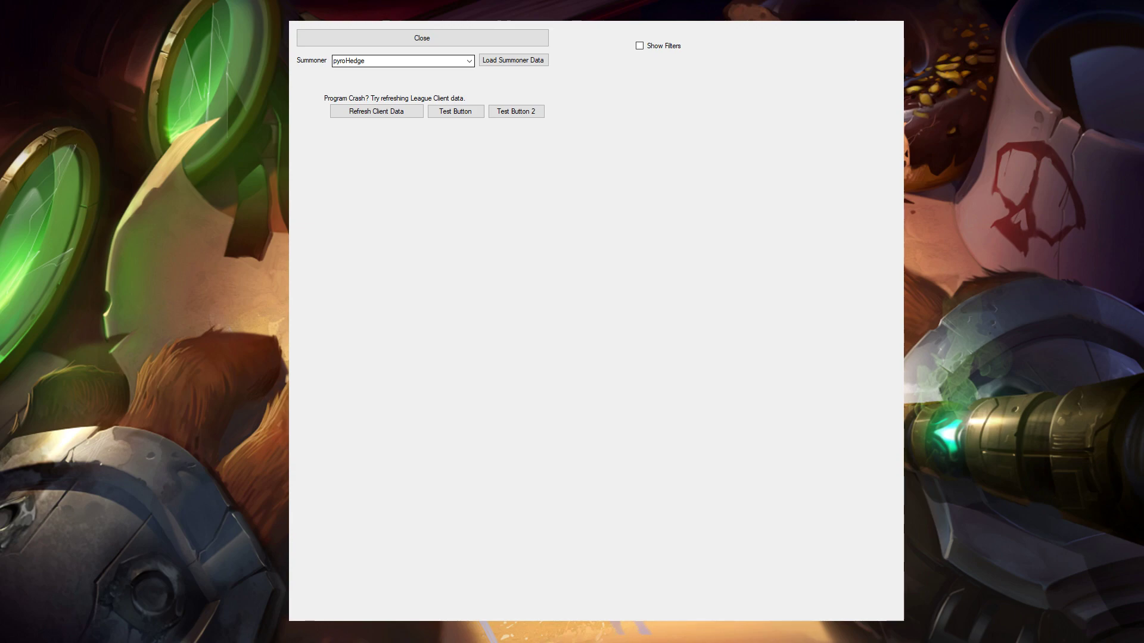
Load the summoner's match data and scroll through the recent ARAM, Classic and King Poro games.
left_click(528, 60)
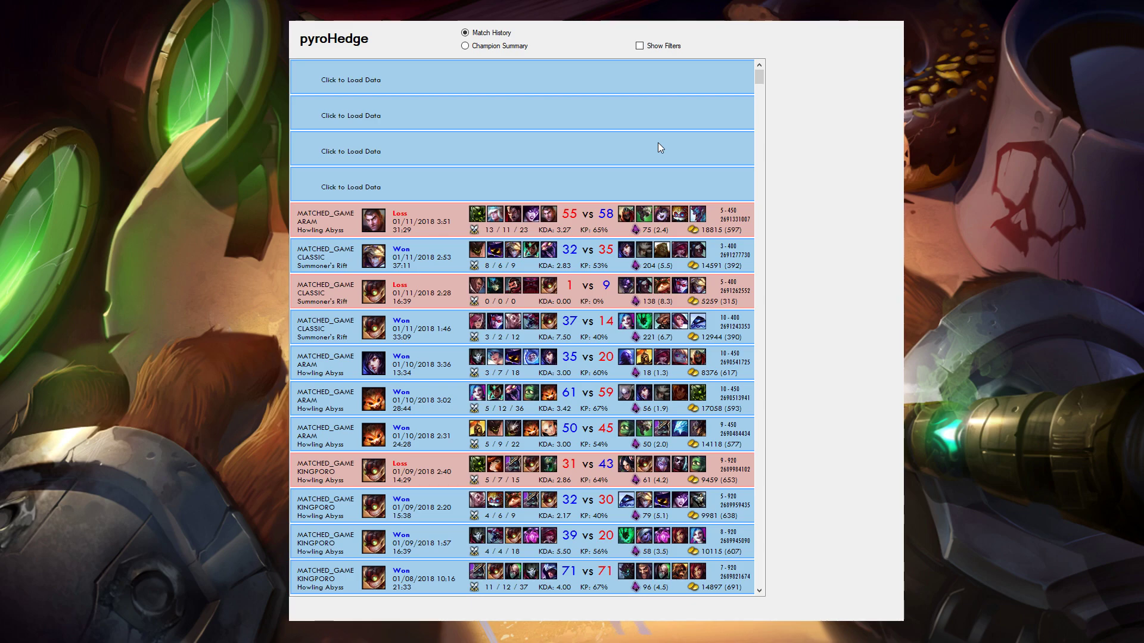
scroll(584, 198, "down", 10)
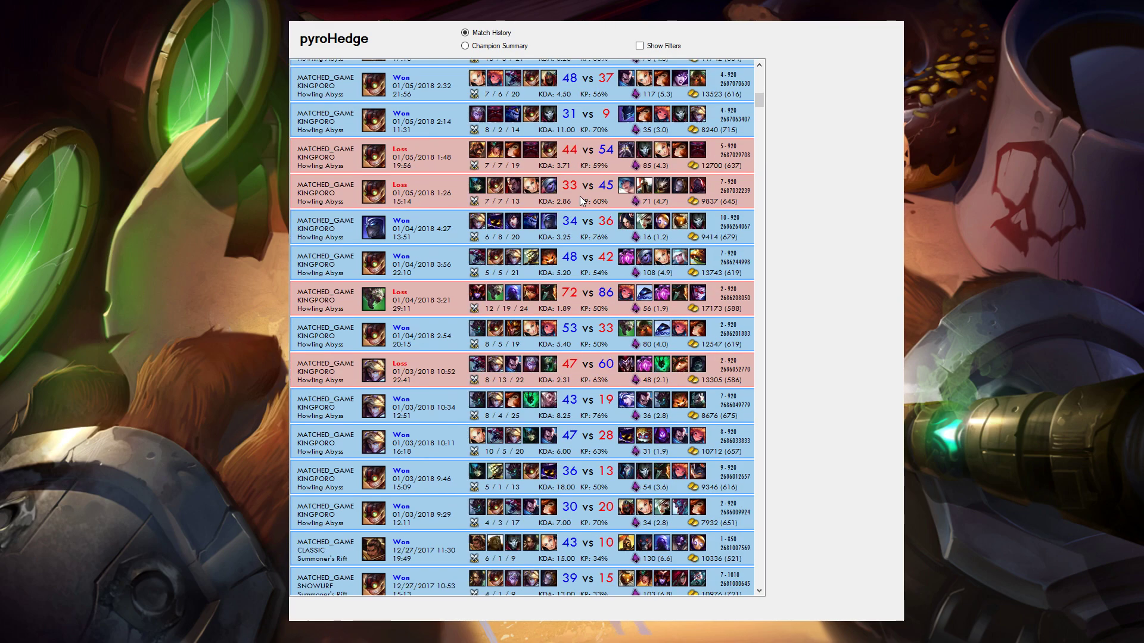
scroll(579, 198, "down", 15)
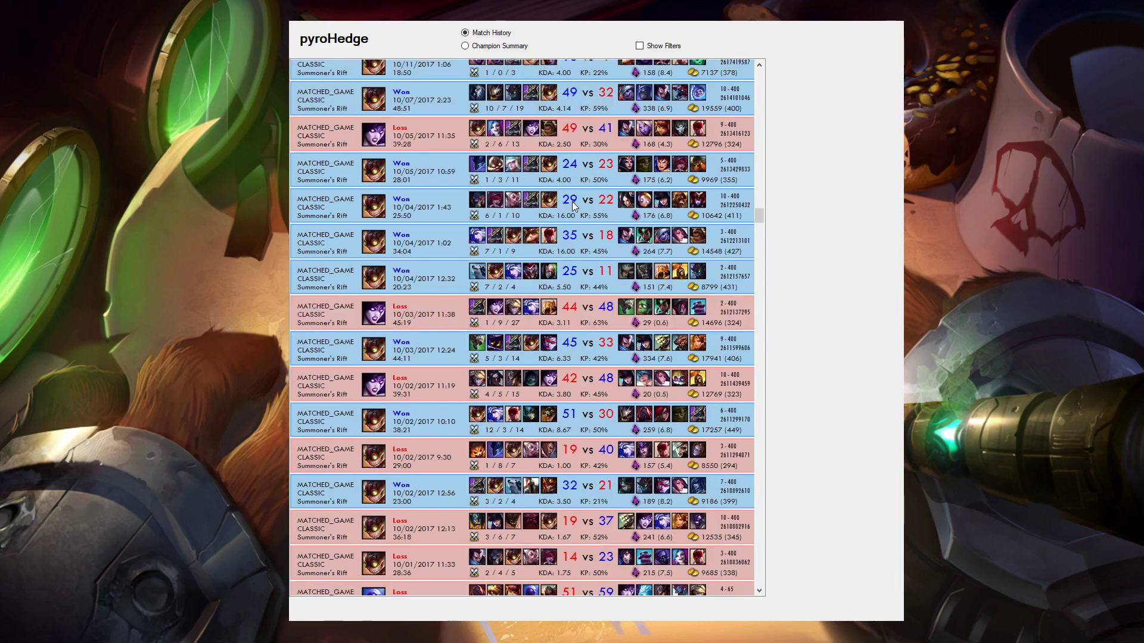
scroll(587, 224, "up", 20)
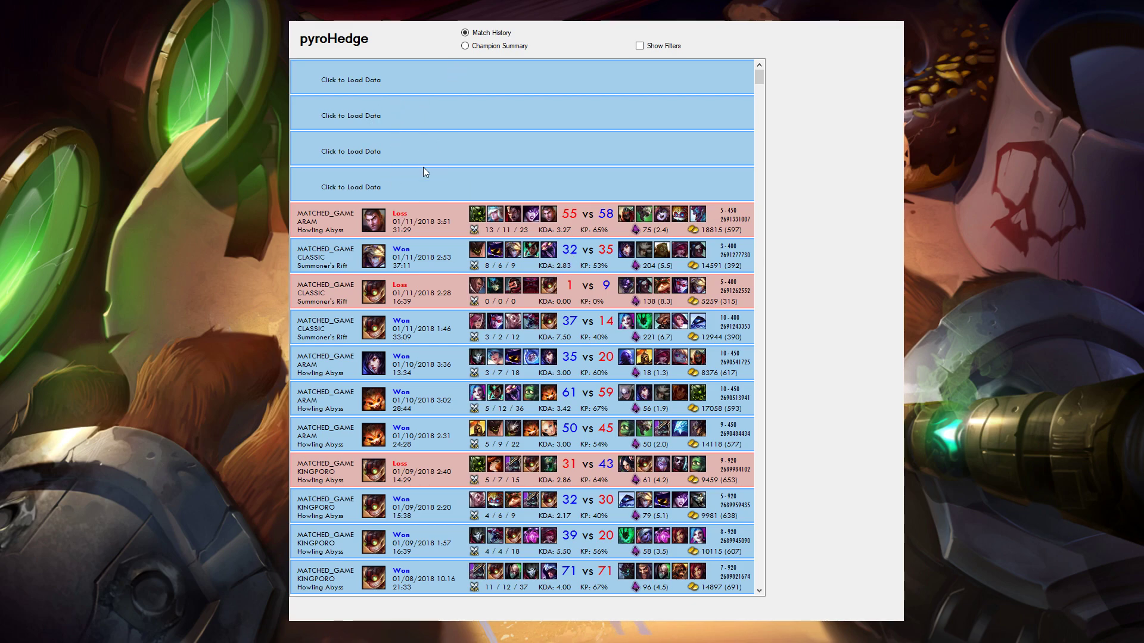
Open the 01/11/2018 2:53 win and chart KDA, Largest Multi Kill and Crowd Control Score.
left_click(426, 255)
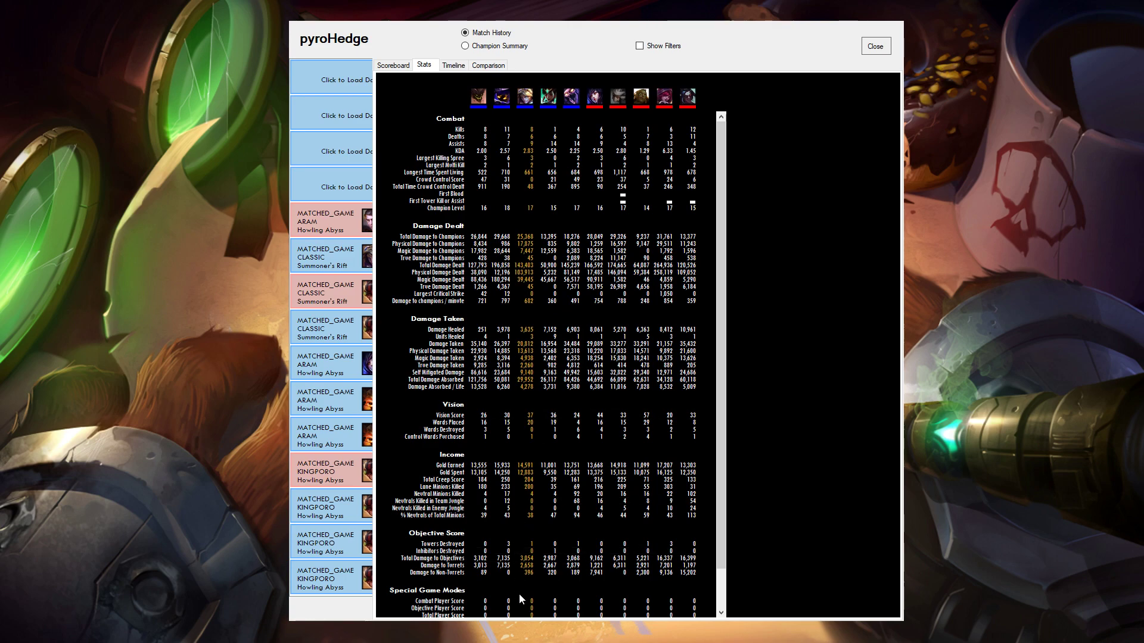
left_click(562, 149)
left_click(560, 165)
left_click(559, 179)
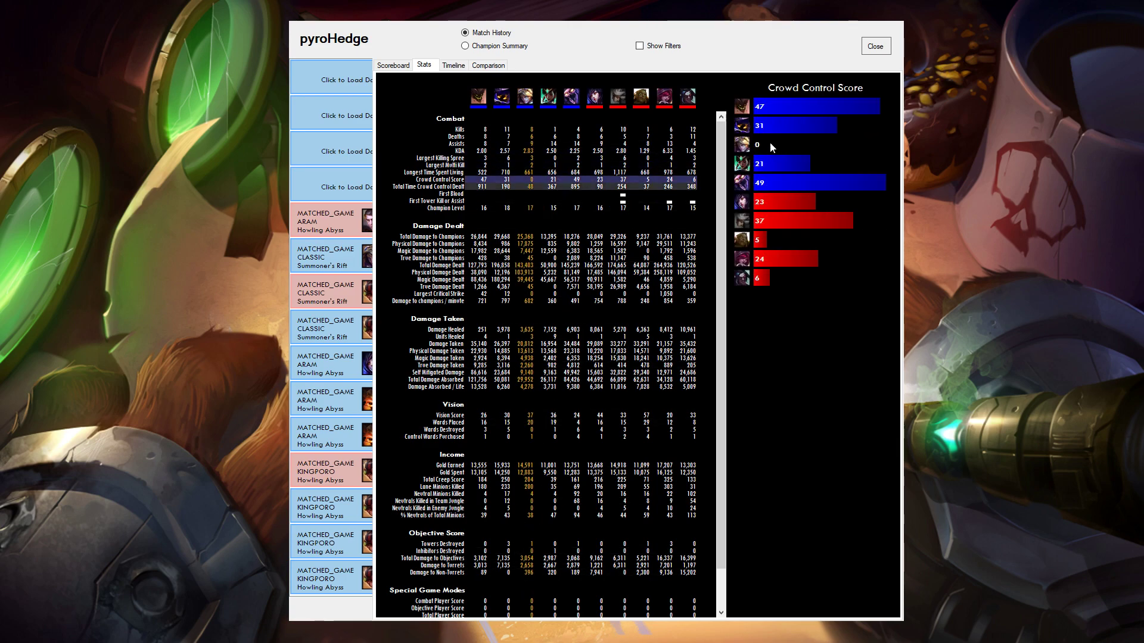
Chart damage to champions, physical, taken and self-mitigated damage, ending on Total Damage Absorbed.
left_click(527, 237)
key("Down")
key("Down")
key("Down")
key("Down")
key("Down")
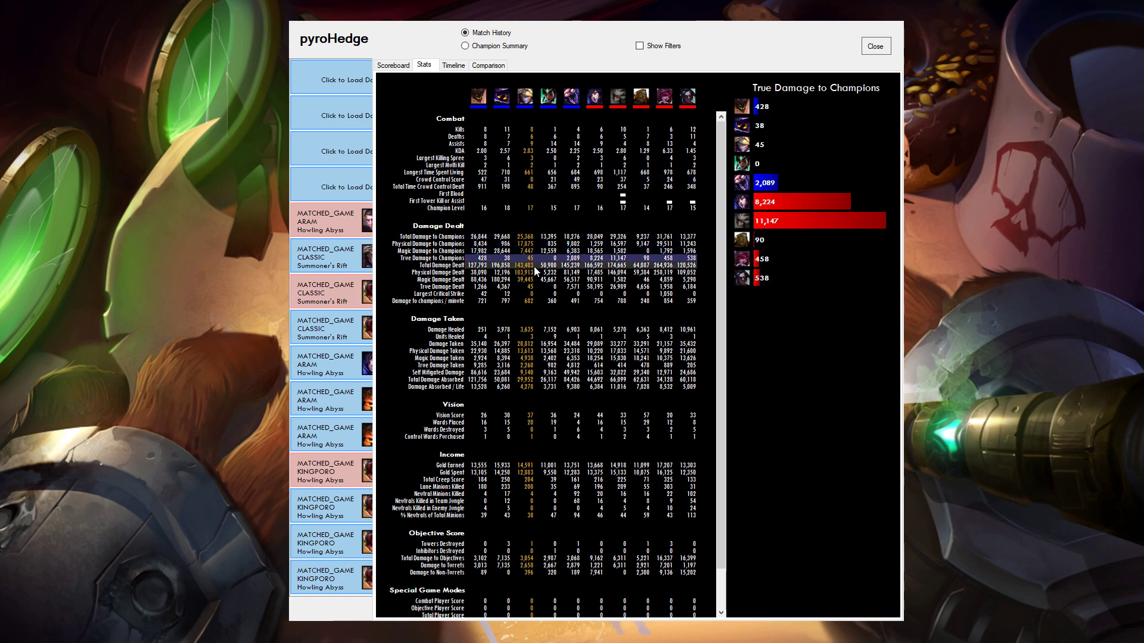
key("Up")
key("Up")
key("Up")
key("Up")
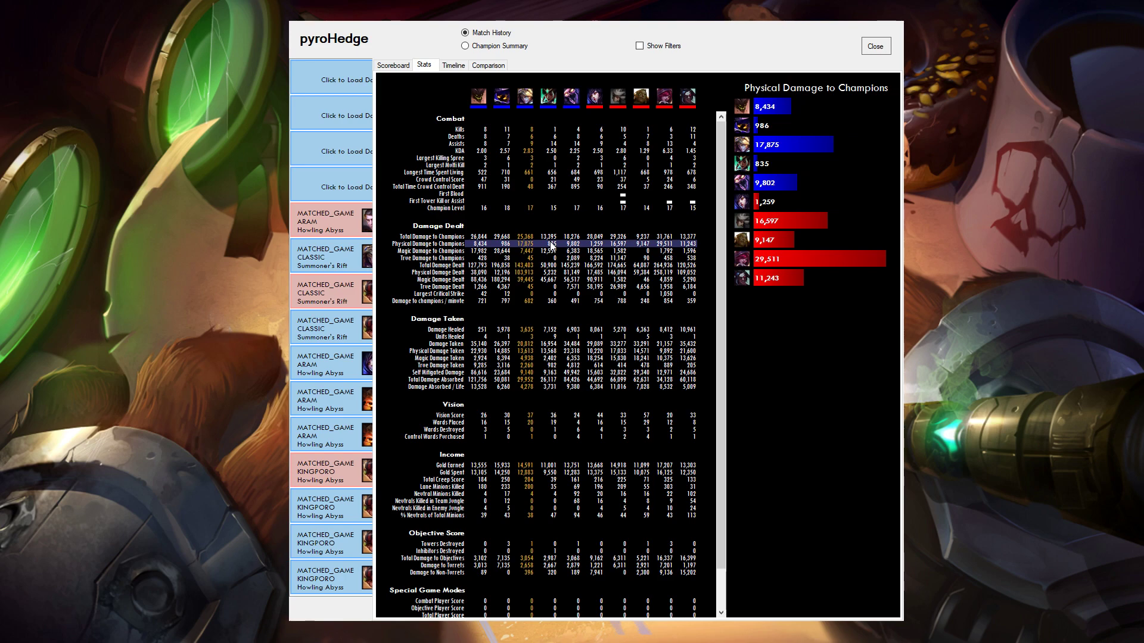
left_click(548, 273)
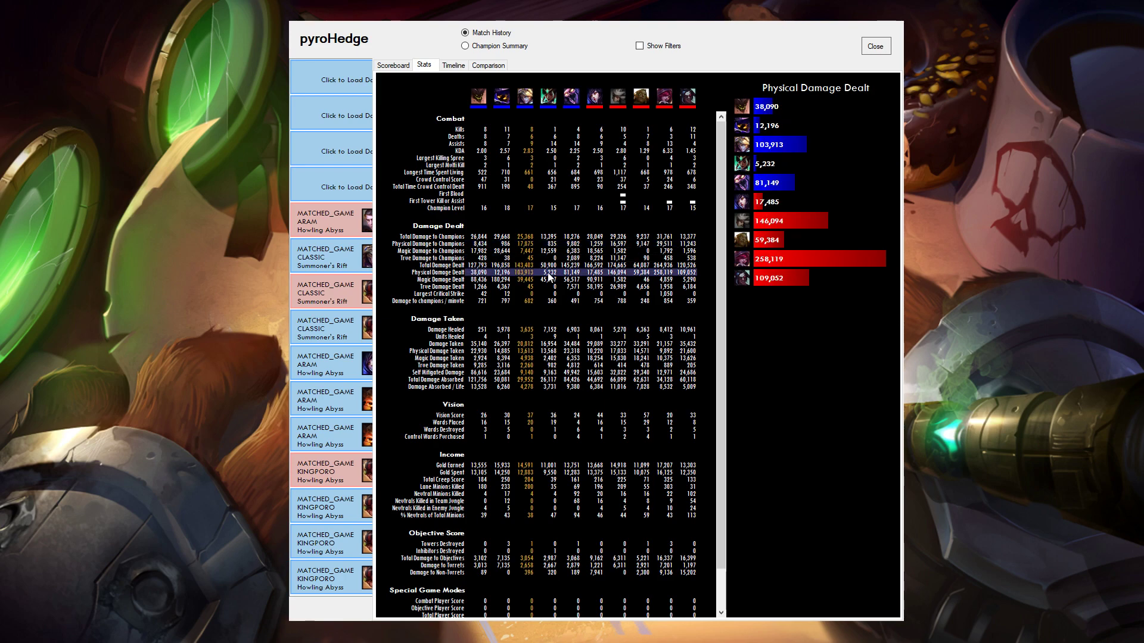
left_click(544, 381)
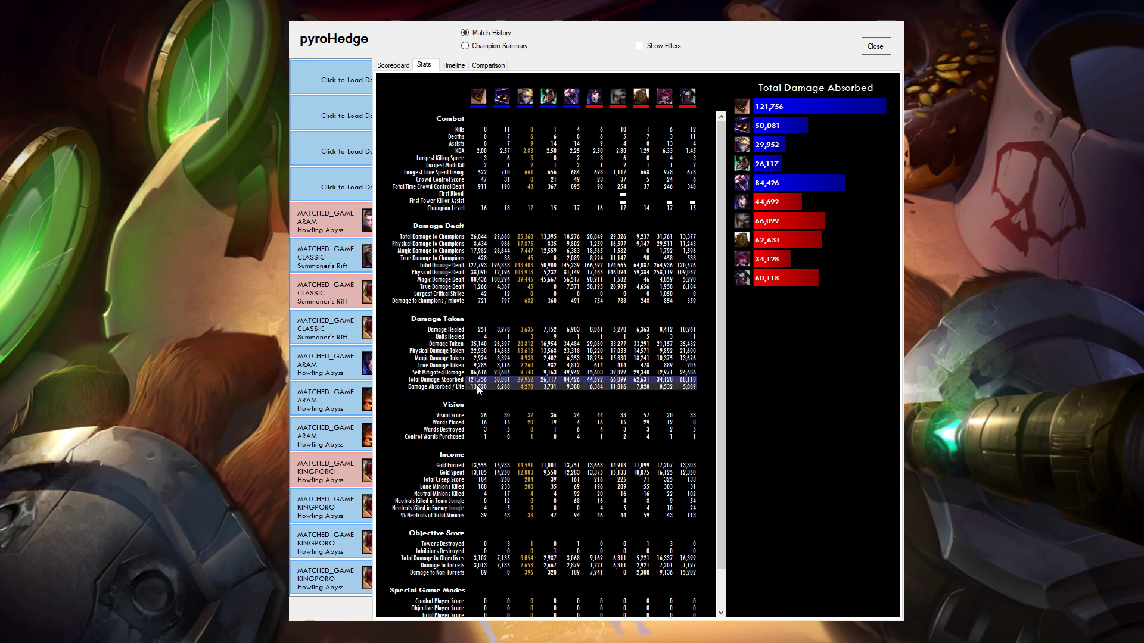
left_click(517, 342)
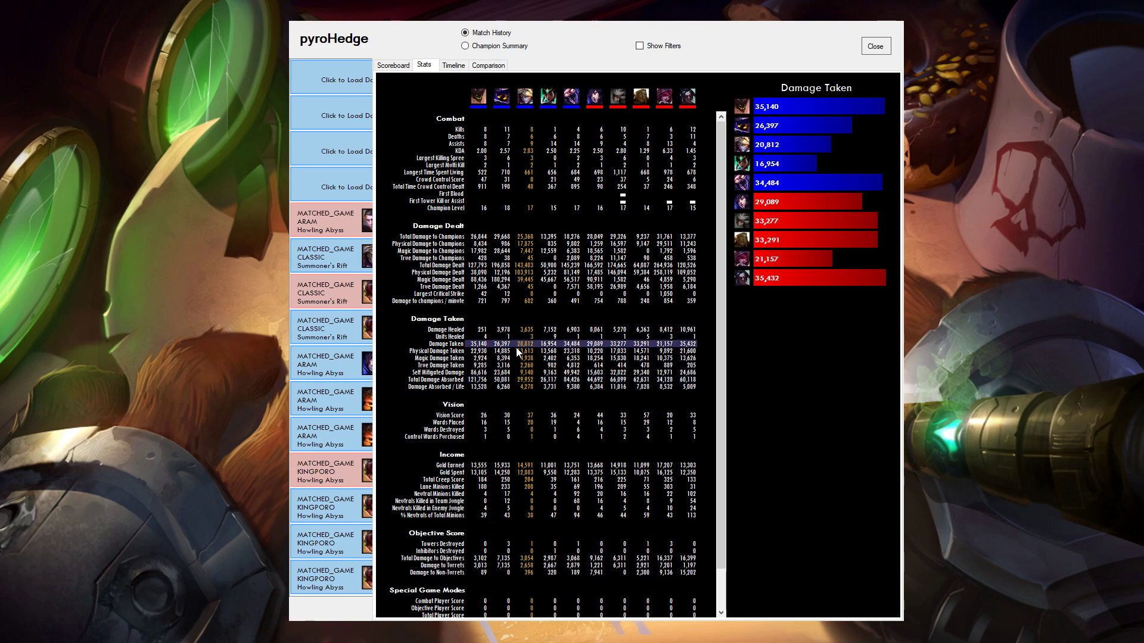
left_click(490, 373)
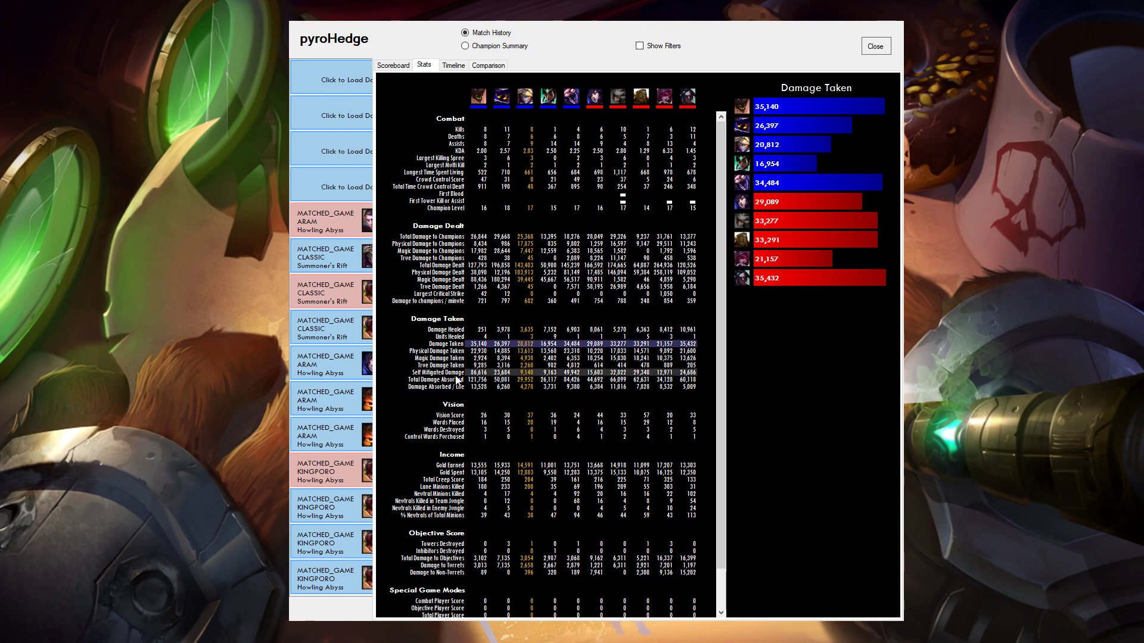
left_click(503, 380)
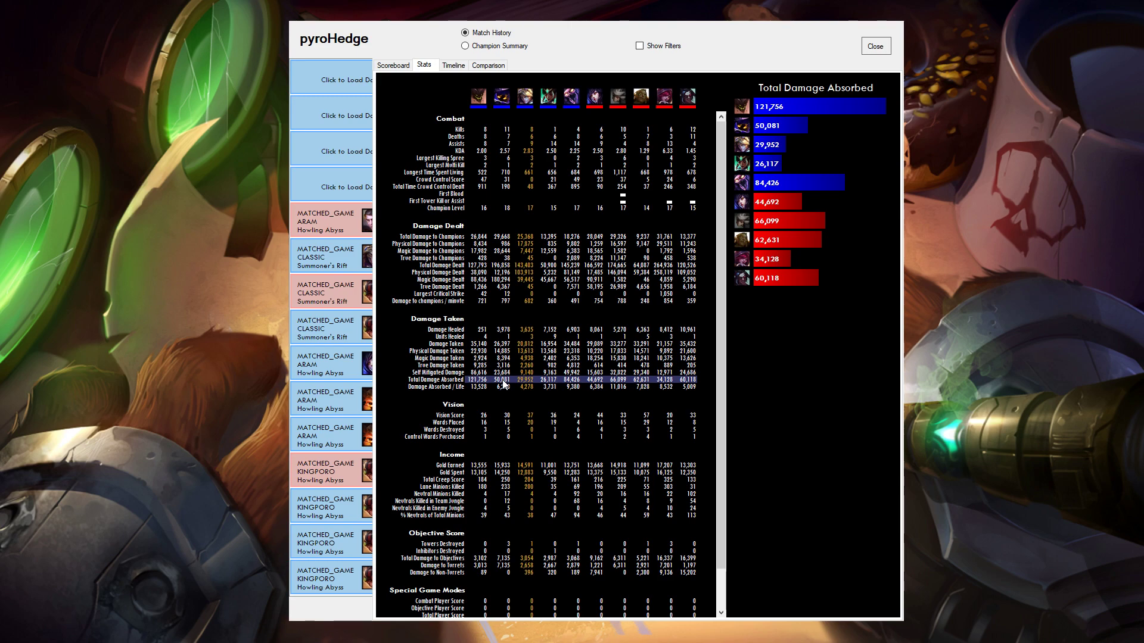
Chart Damage Absorbed / Life, then objective, turret and non-turret damage, ending on Damage to Non-Turrets.
left_click(517, 387)
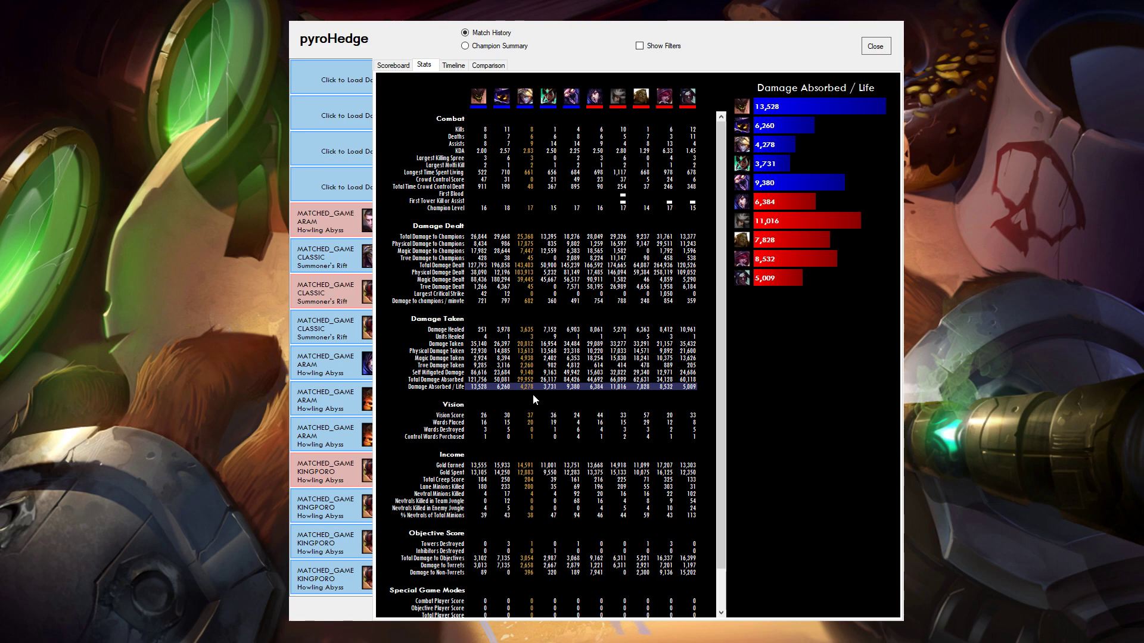
left_click(510, 574)
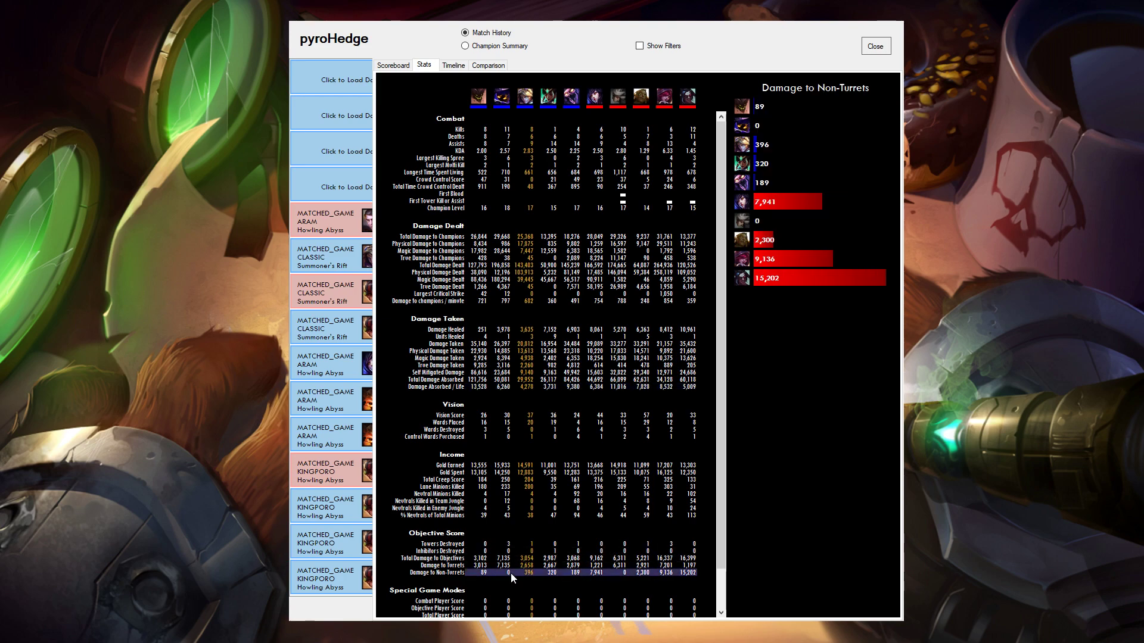
left_click(516, 558)
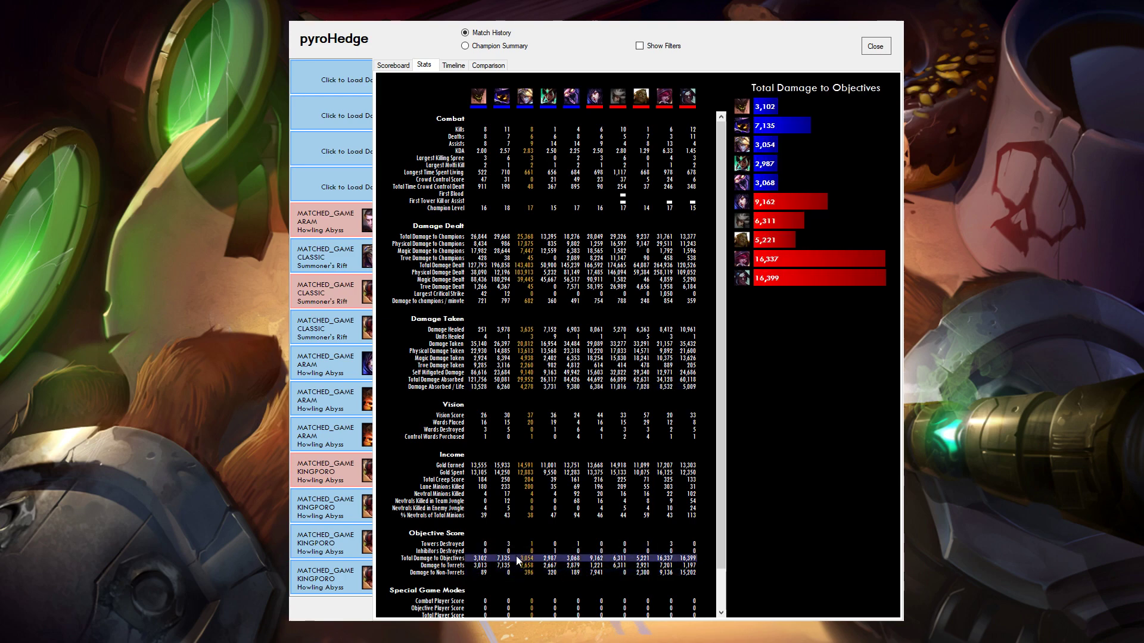
left_click(513, 565)
left_click(513, 572)
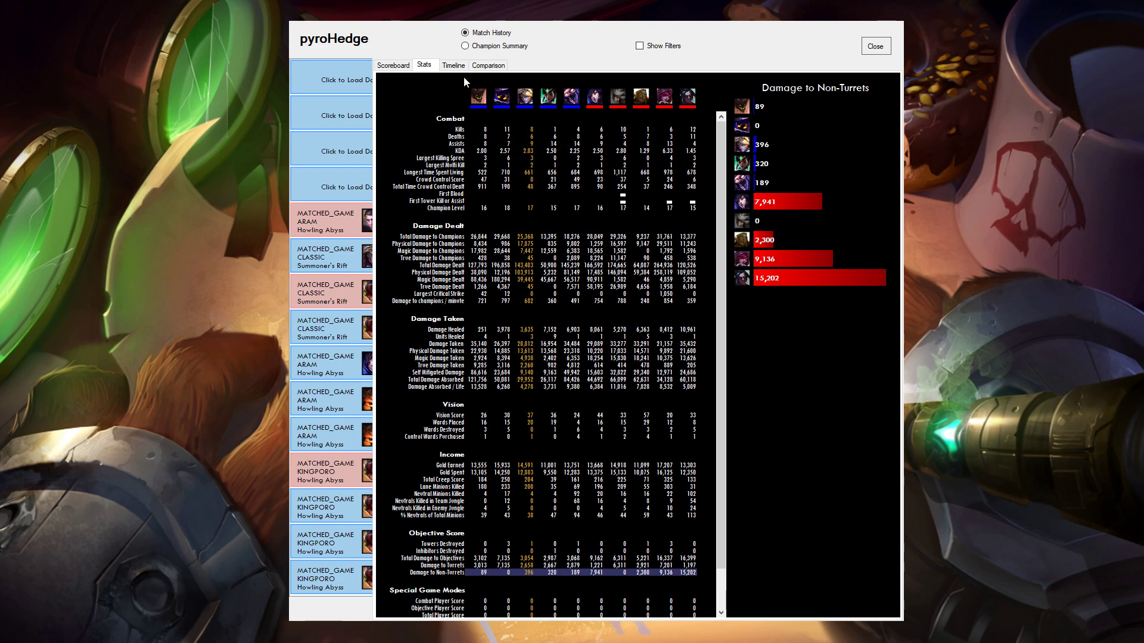
left_click(453, 65)
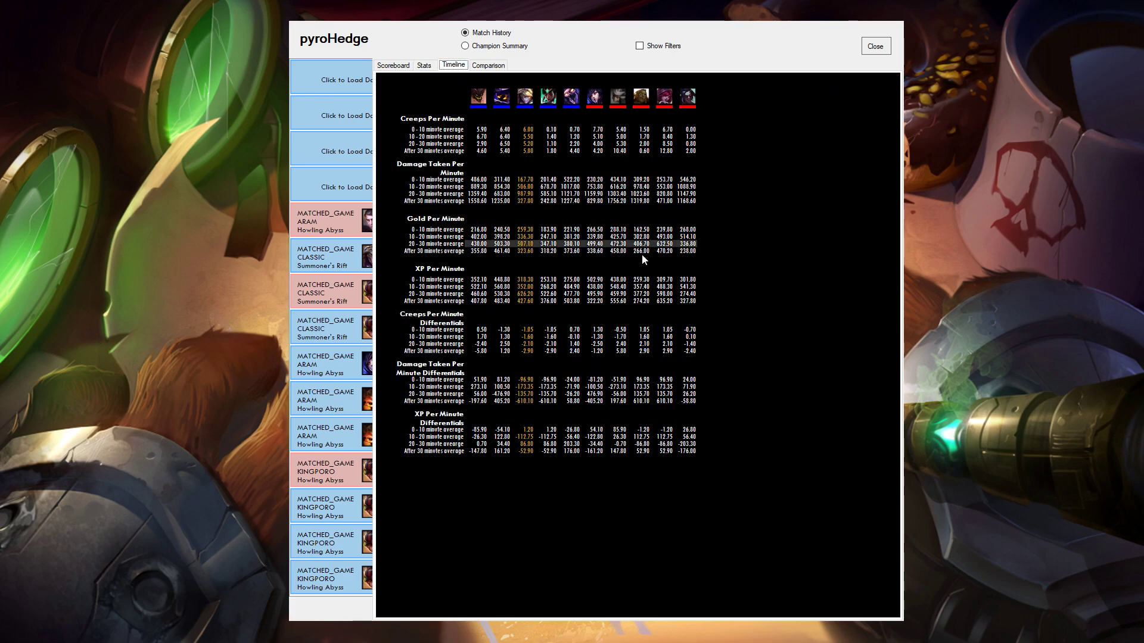
Chart creeps per minute for 0-10, 10-20, 20-30 and 30+ minutes, then the 0-10 creeps differential.
left_click(599, 130)
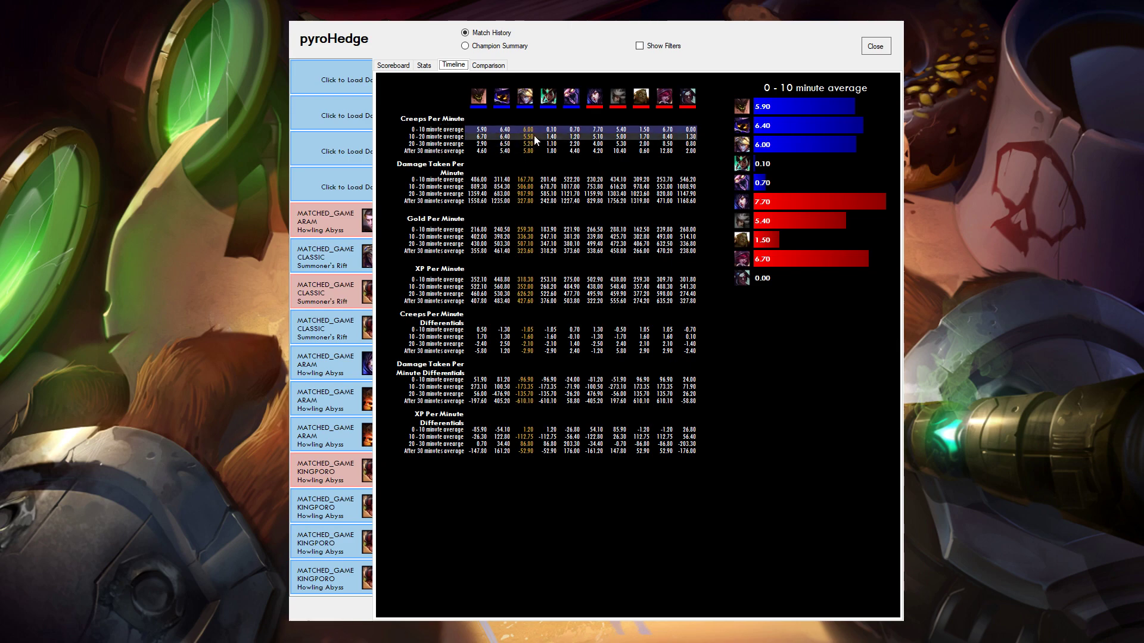
left_click(534, 136)
left_click(538, 142)
left_click(538, 130)
left_click(535, 137)
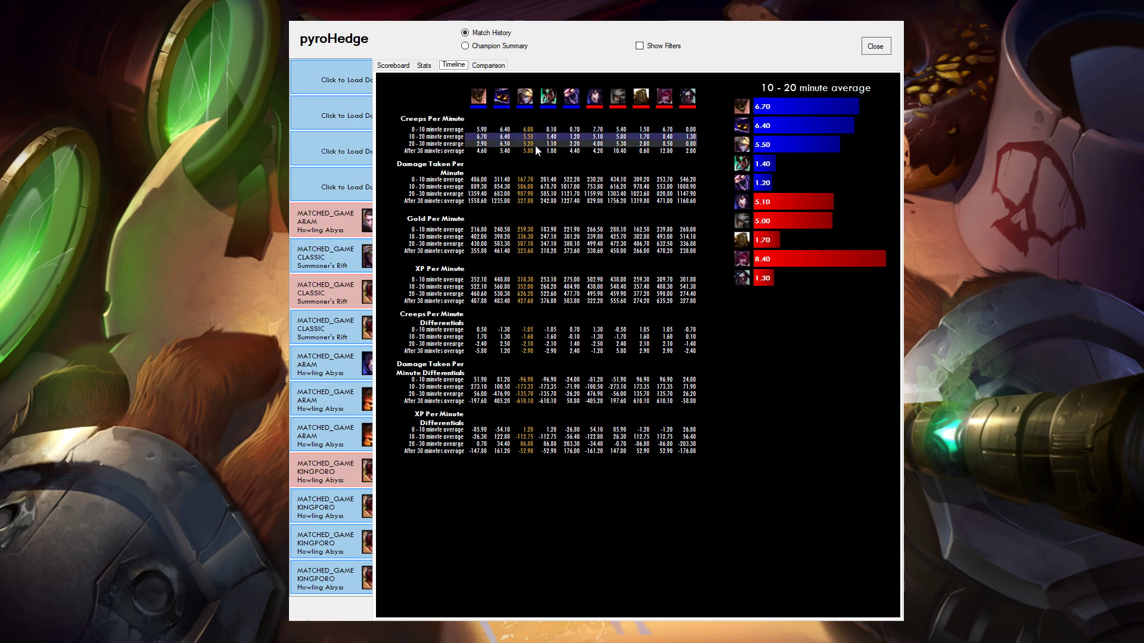
left_click(535, 151)
left_click(536, 143)
left_click(537, 136)
left_click(537, 143)
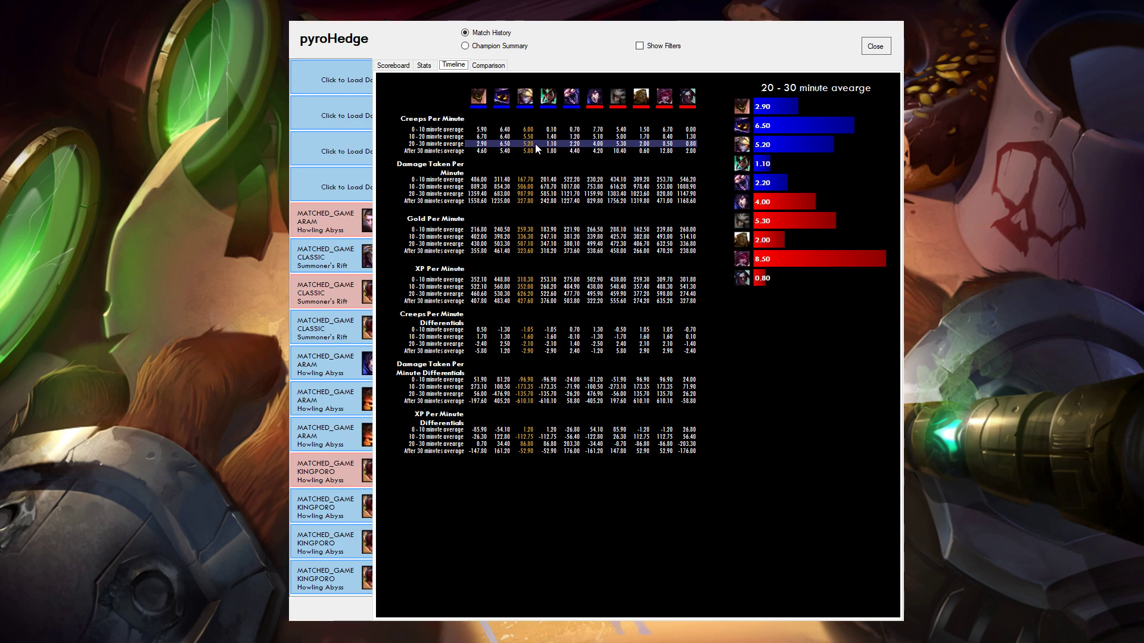
left_click(566, 330)
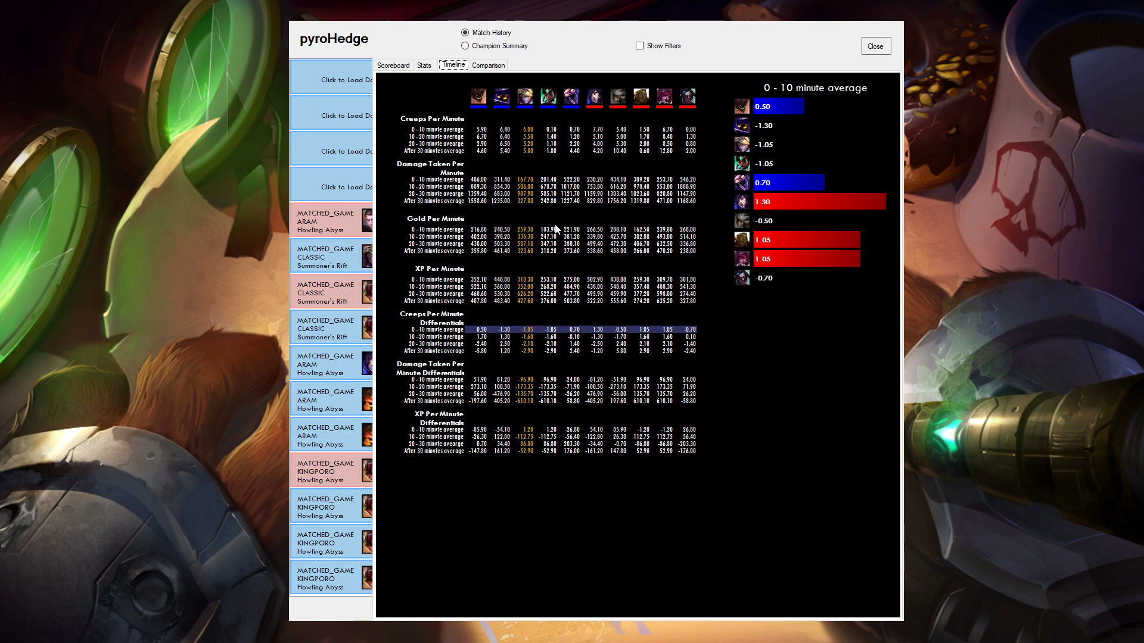
Chart 10 - 20 minute gold per minute, then 0 - 10 and 20 - 30 minute damage taken.
left_click(545, 237)
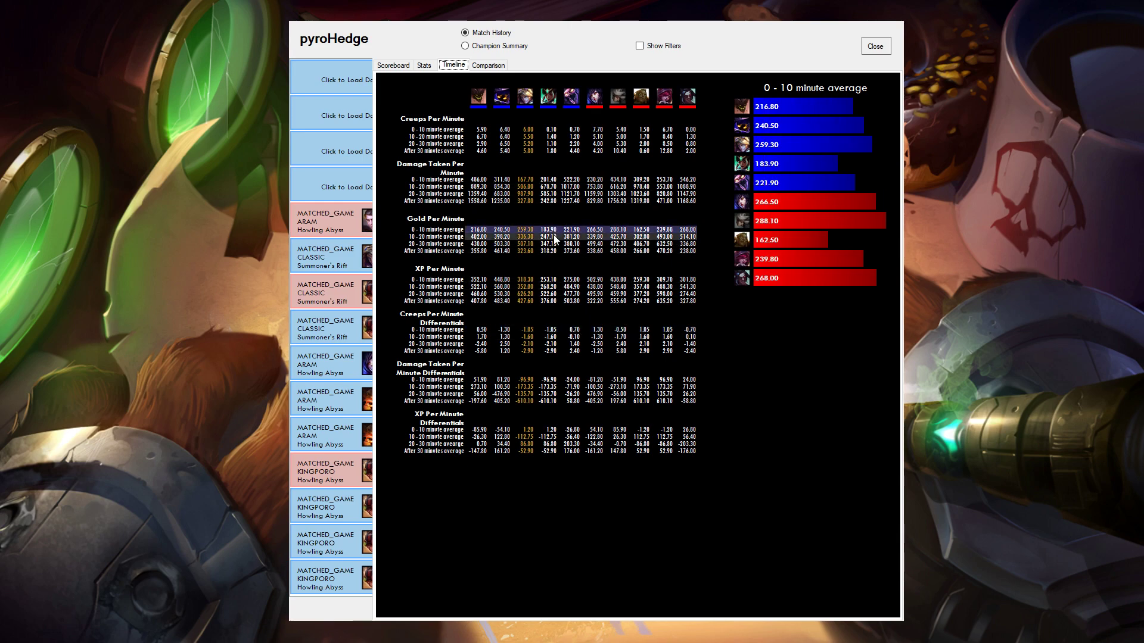
left_click(550, 180)
key("Down")
key("Down")
key("Down")
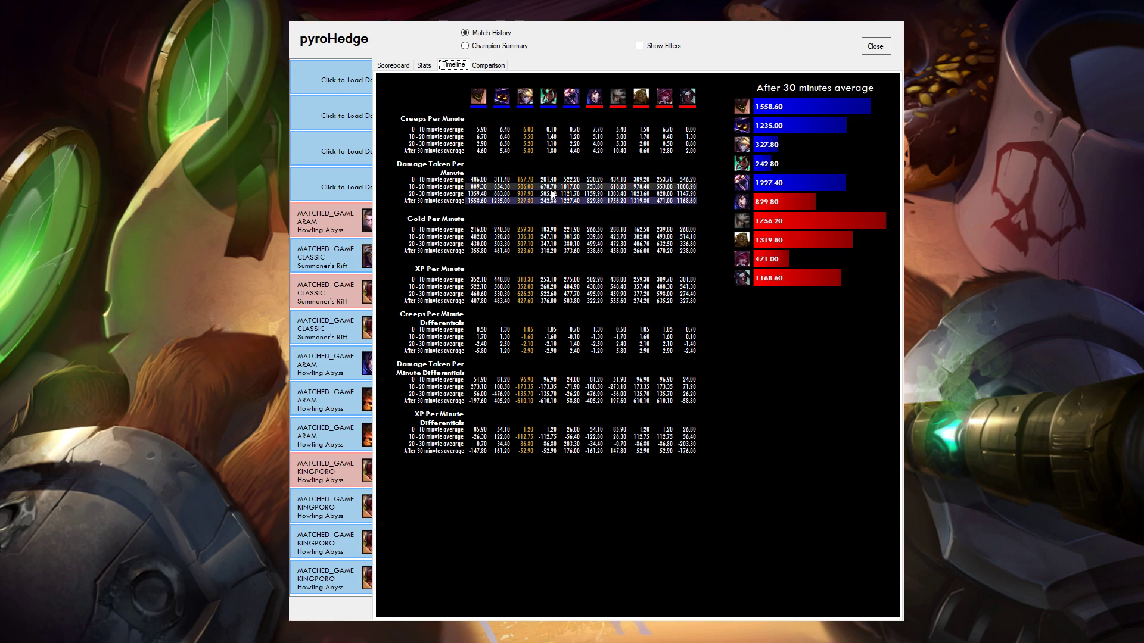
key("Up")
key("Up")
left_click(513, 194)
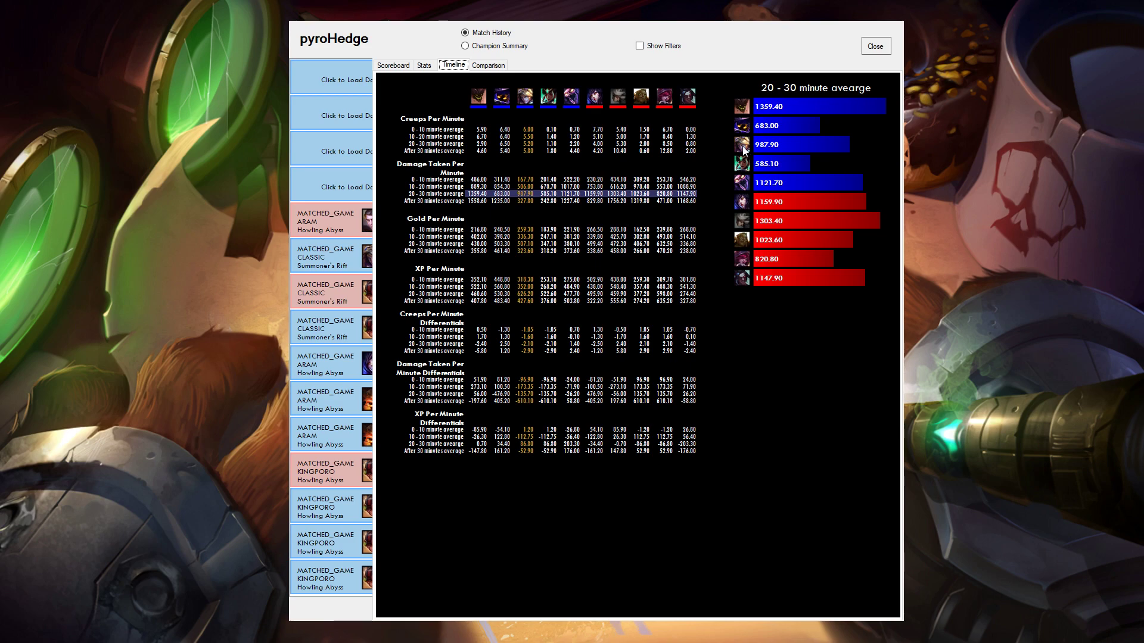
Compare the 0-10, 10-20 and 20-30 minute damage taken charts, then show the Comparison page.
left_click(557, 187)
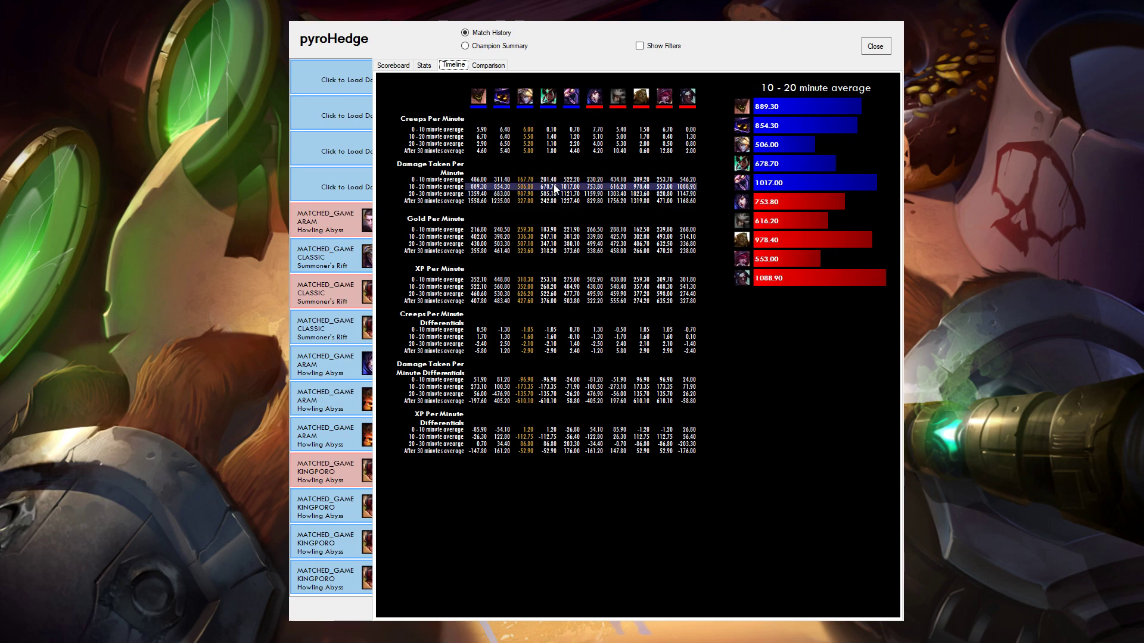
left_click(557, 179)
left_click(557, 186)
left_click(556, 179)
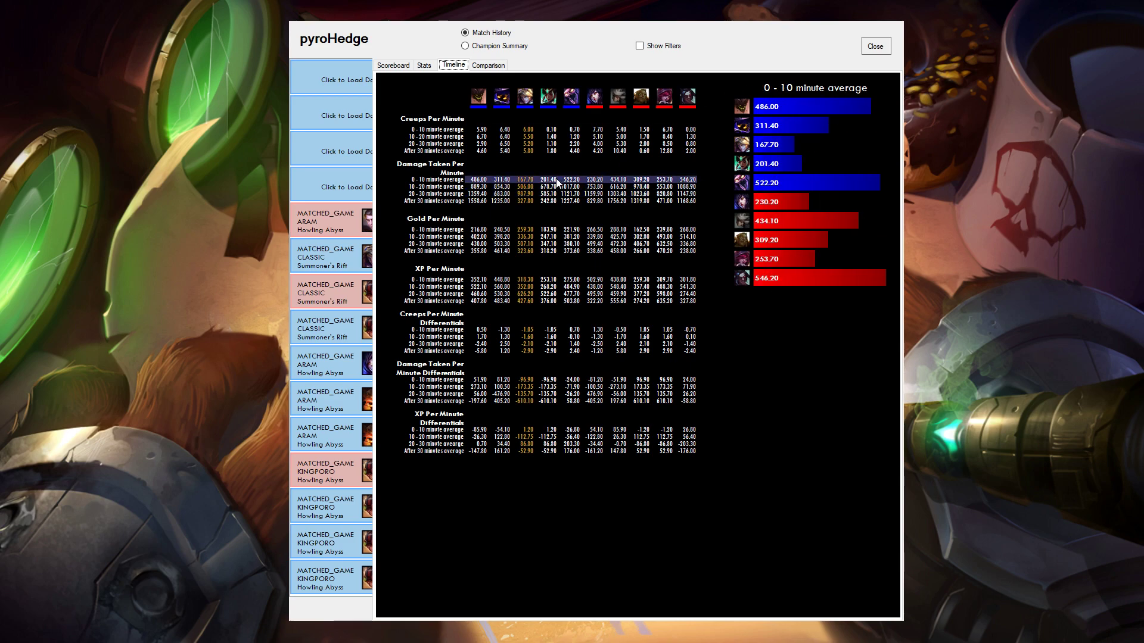
left_click(513, 187)
left_click(516, 195)
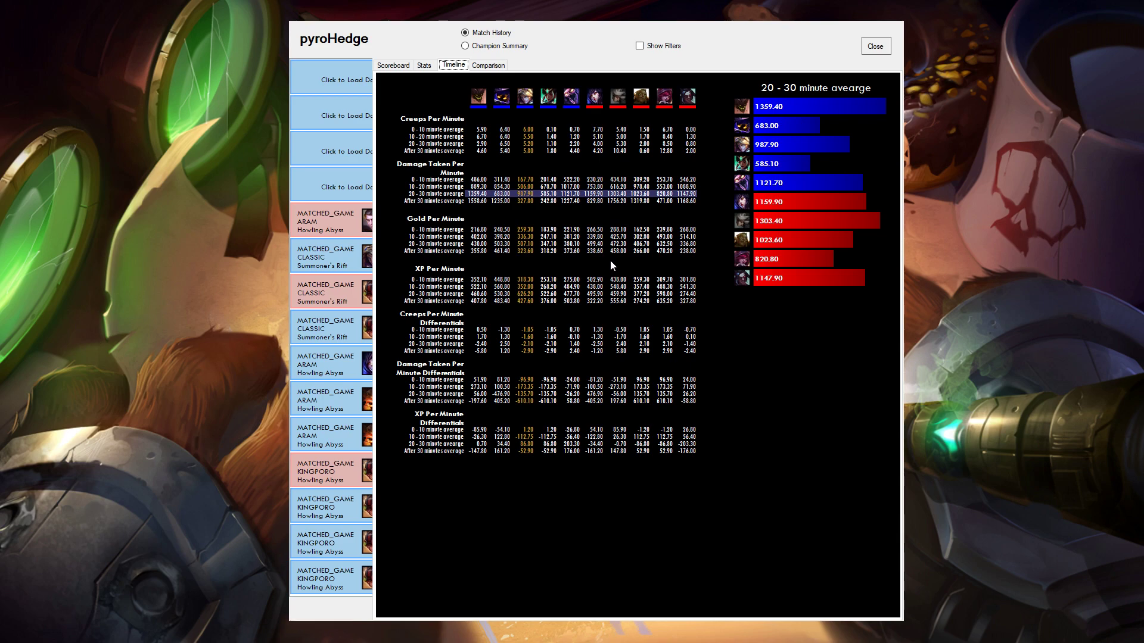
left_click(489, 66)
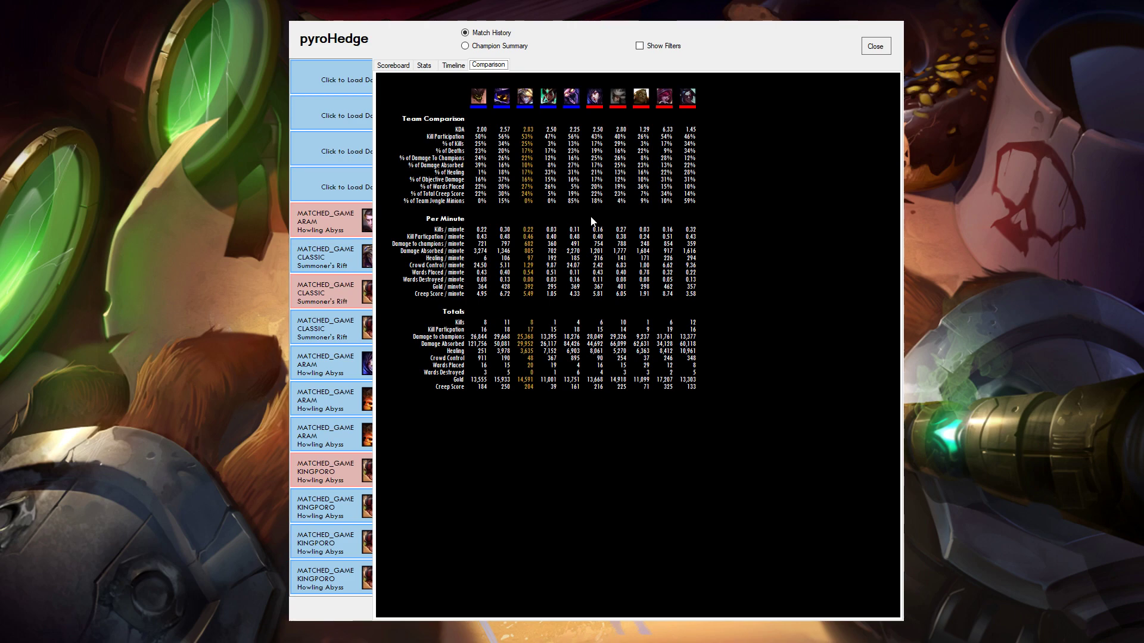
Chart Kill Participation, then damage absorbed, damage to champions, wards and gold per minute.
left_click(477, 138)
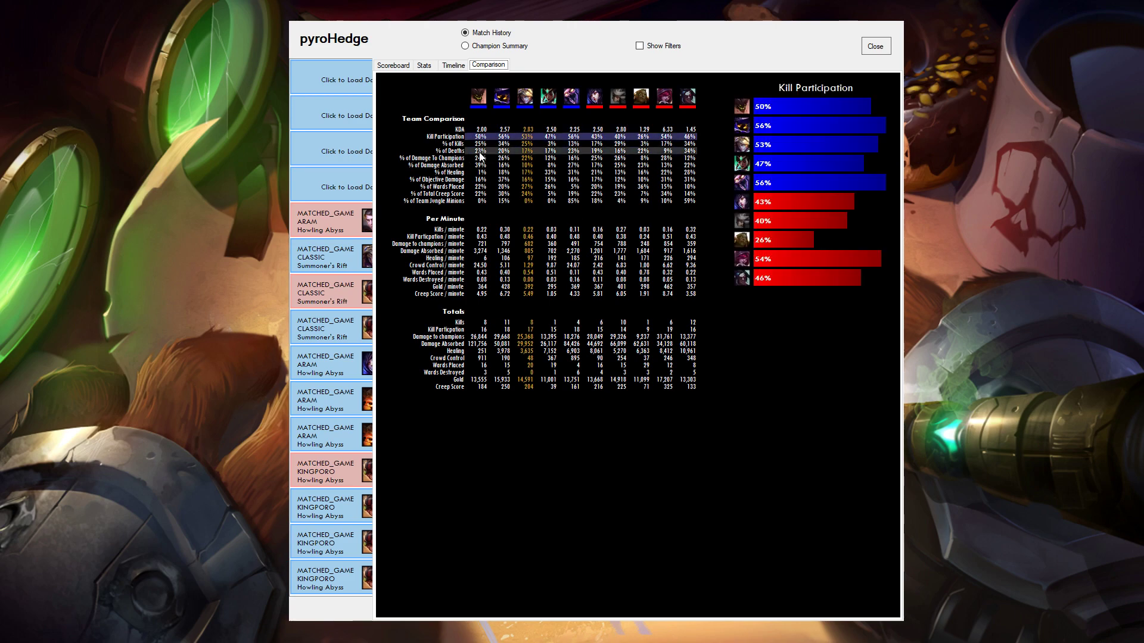
left_click(475, 251)
left_click(479, 244)
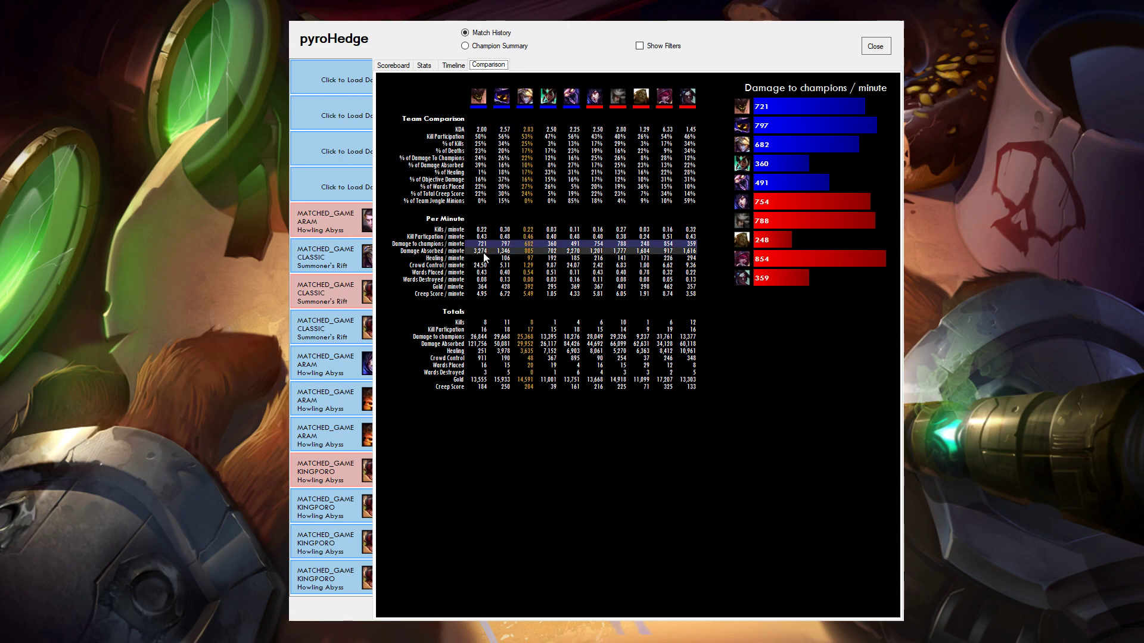
left_click(483, 273)
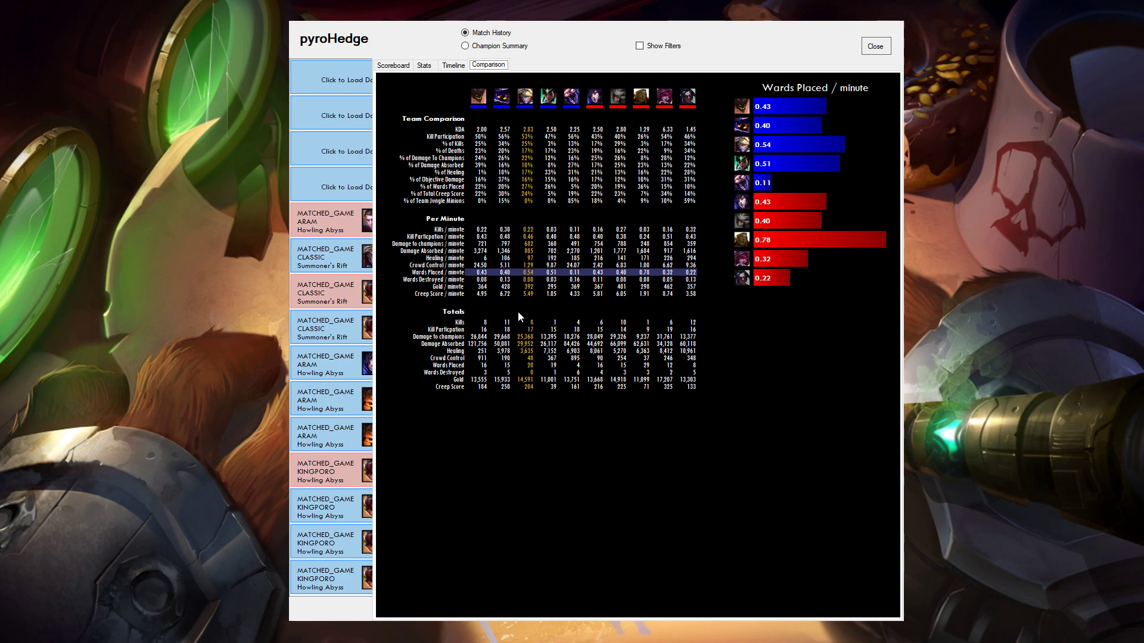
left_click(536, 287)
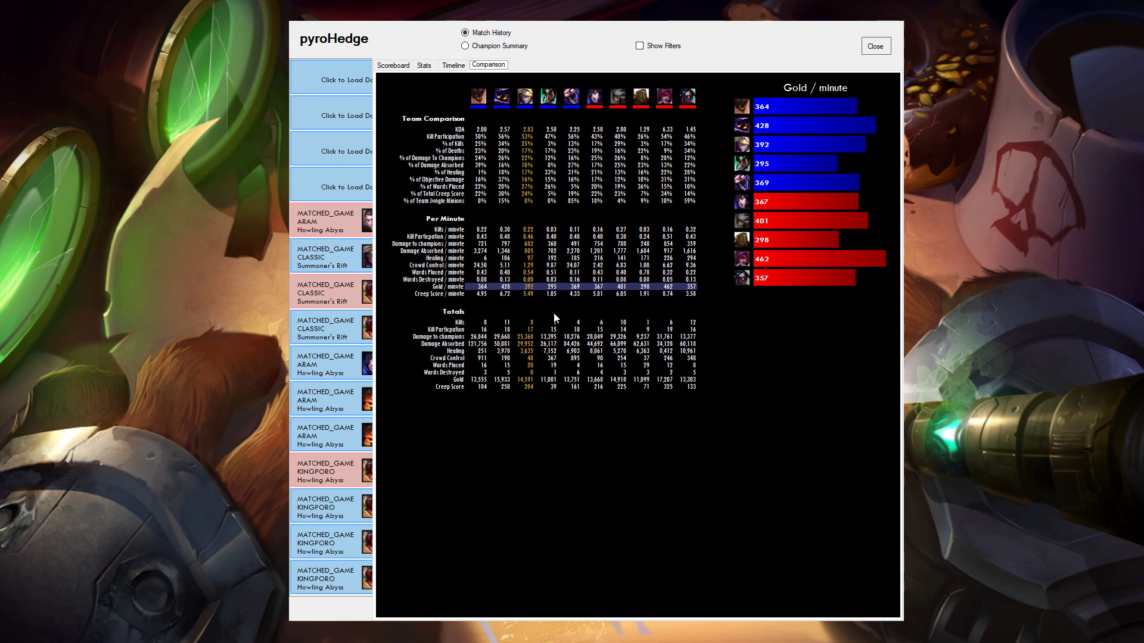
Chart the % of Kills, Damage Absorbed, Wards and Damage shares, then close details and show filters.
left_click(522, 143)
left_click(535, 165)
left_click(544, 187)
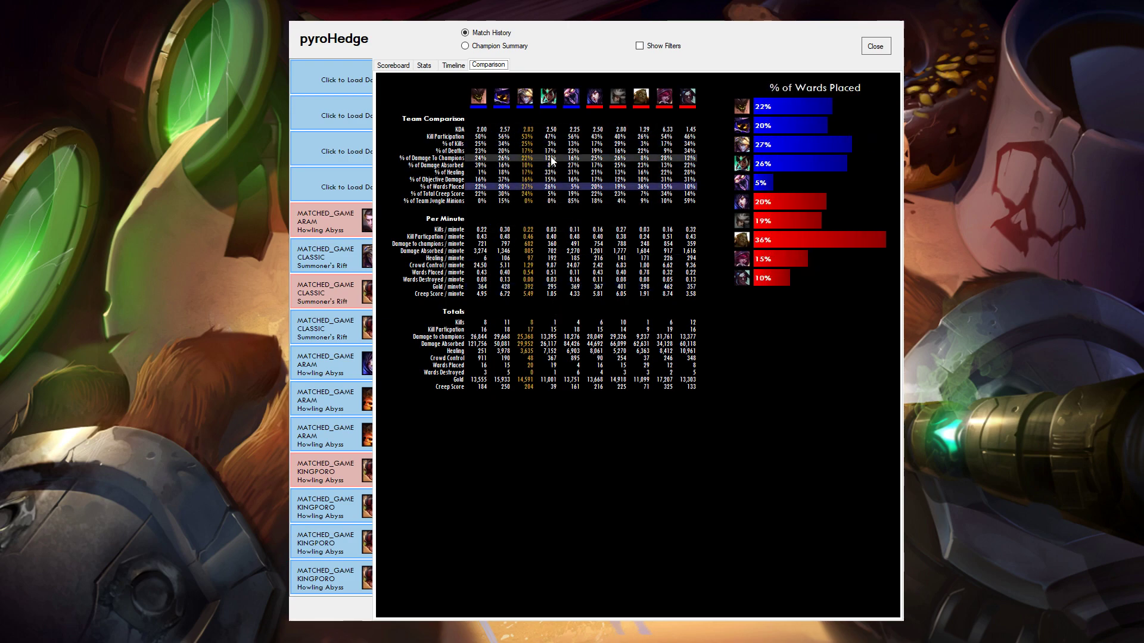
left_click(551, 158)
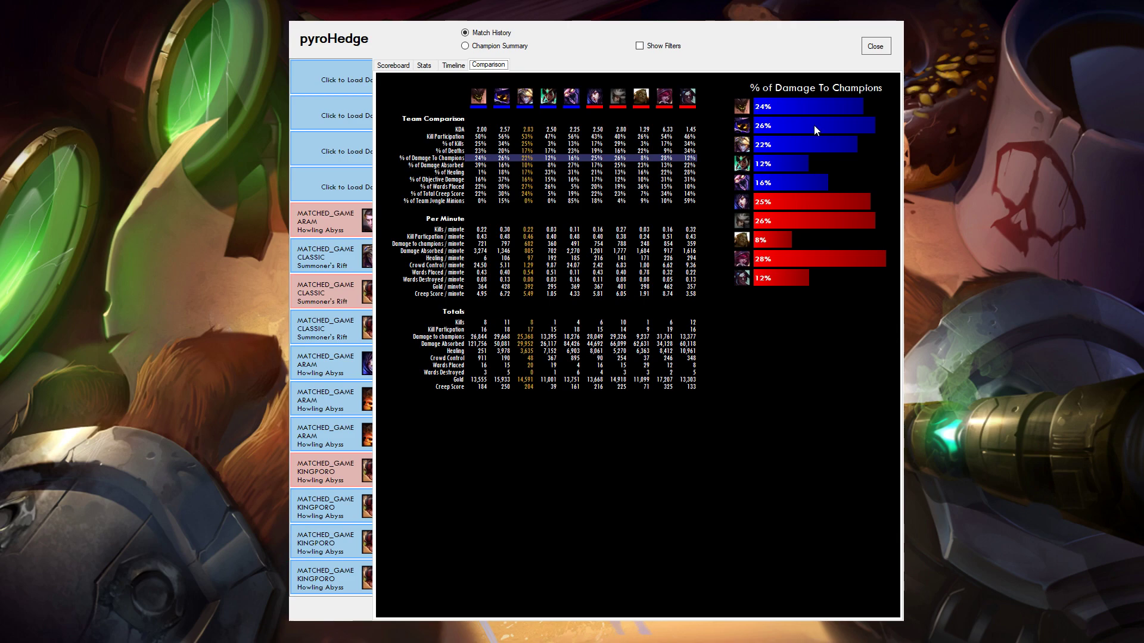
left_click(575, 257)
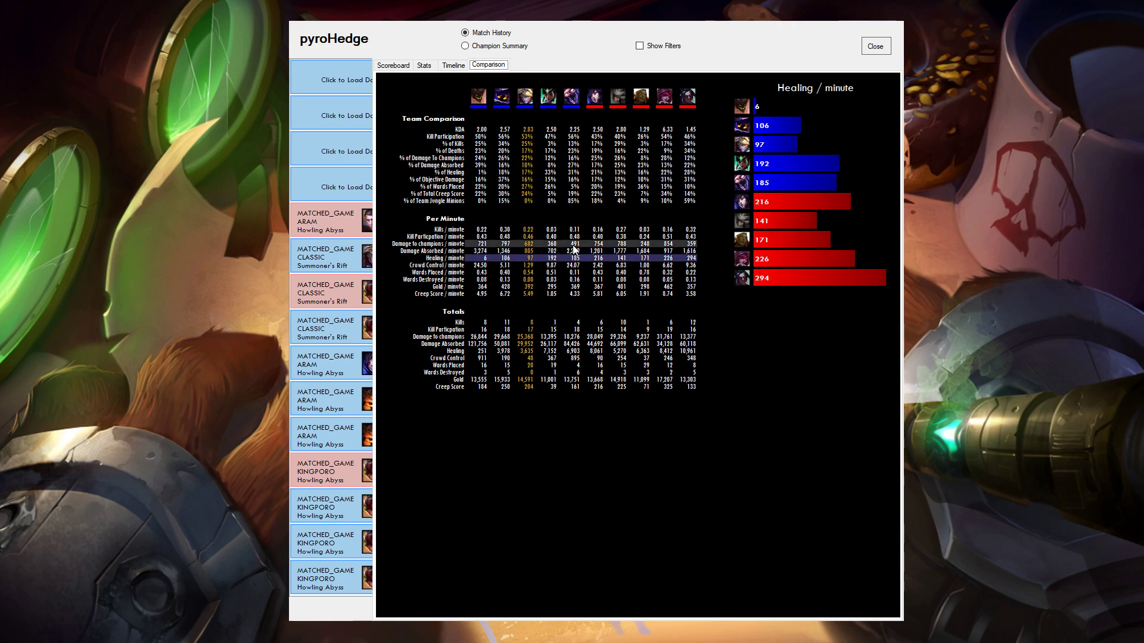
left_click(573, 245)
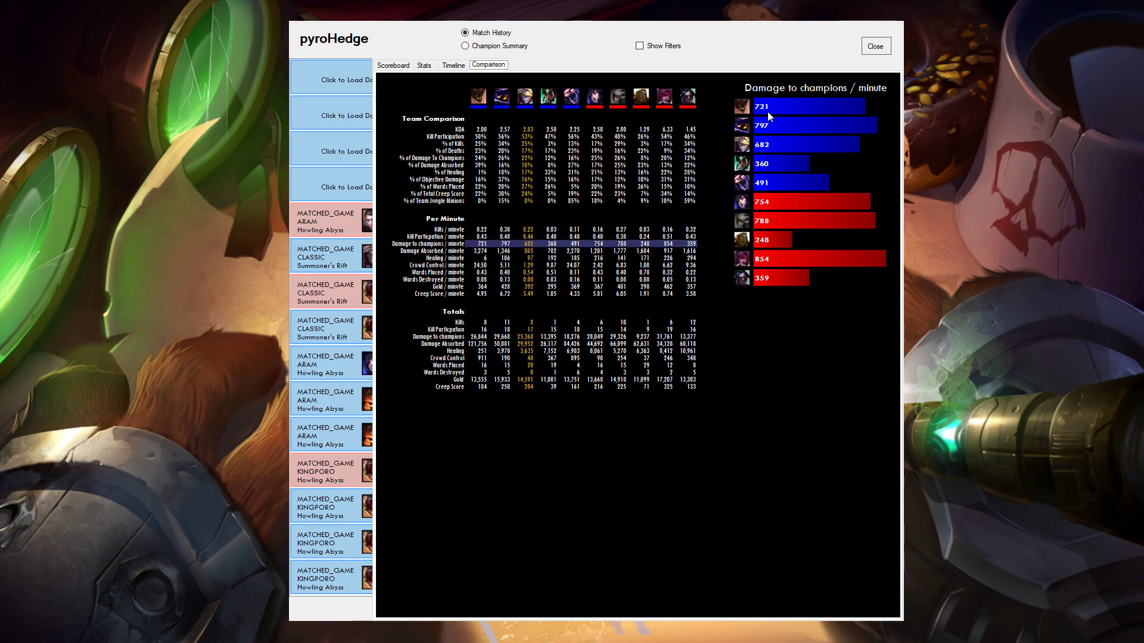
left_click(875, 46)
left_click(661, 46)
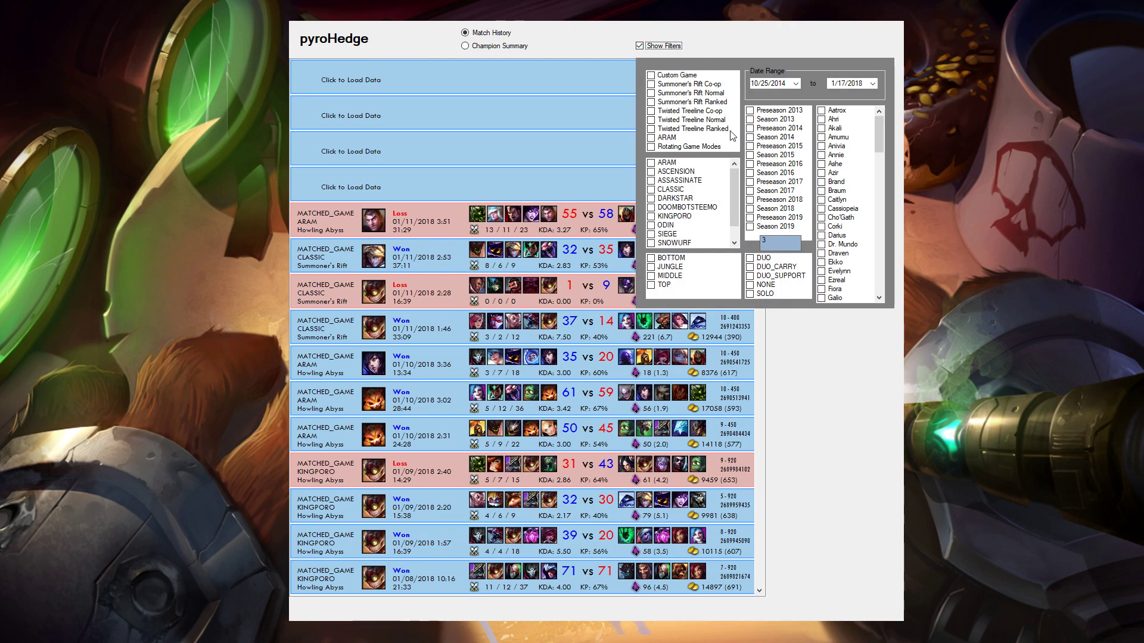
Try the ARAM and ASCENSION mode filters, settle on Summoner's Rift Normal and test BOTTOM lane.
left_click(651, 164)
left_click(651, 164)
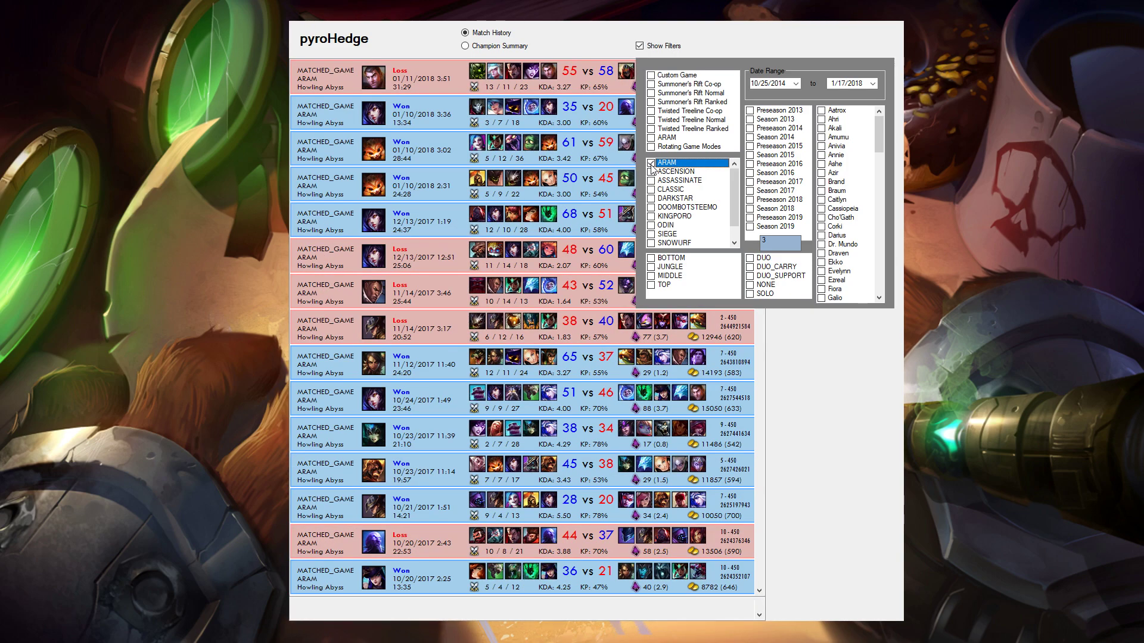
double_click(653, 172)
left_click(652, 172)
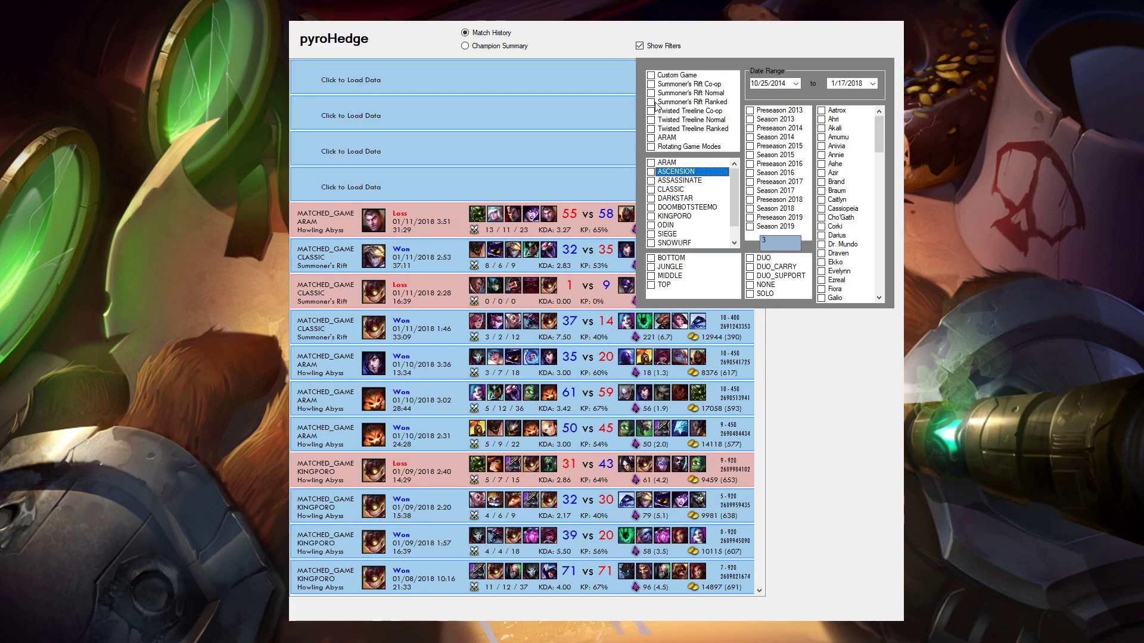
double_click(651, 93)
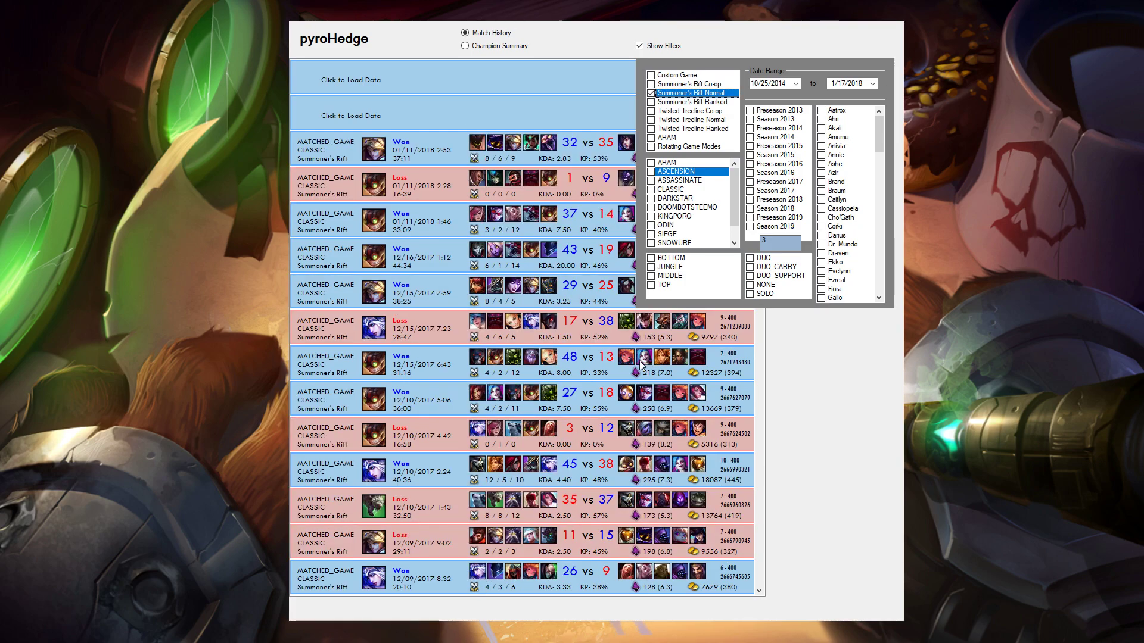
left_click(651, 259)
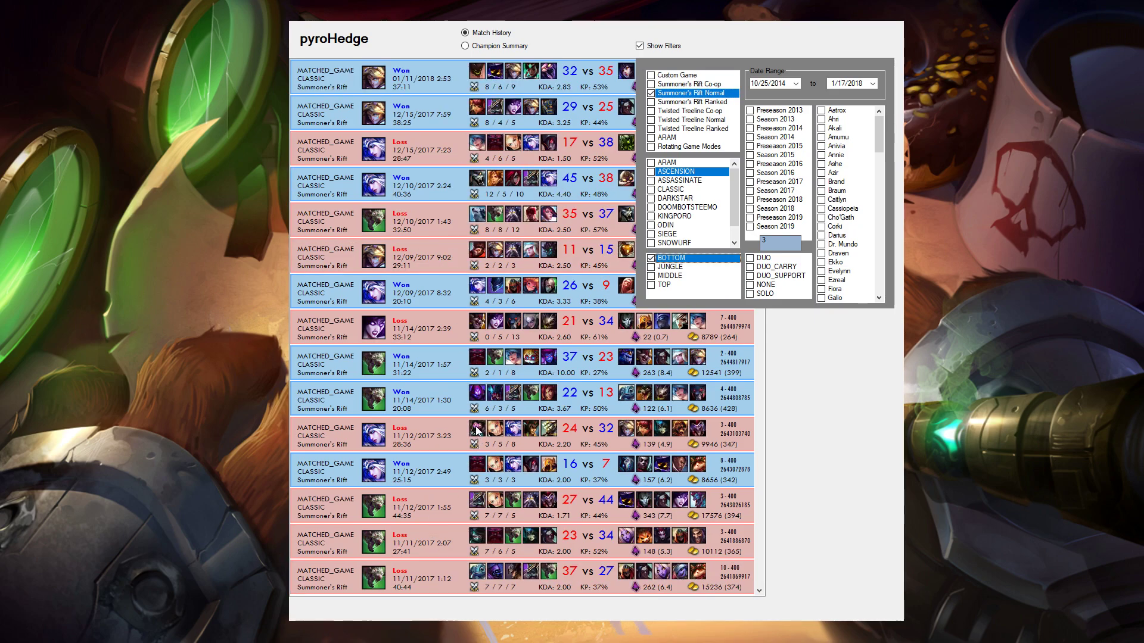
left_click(651, 258)
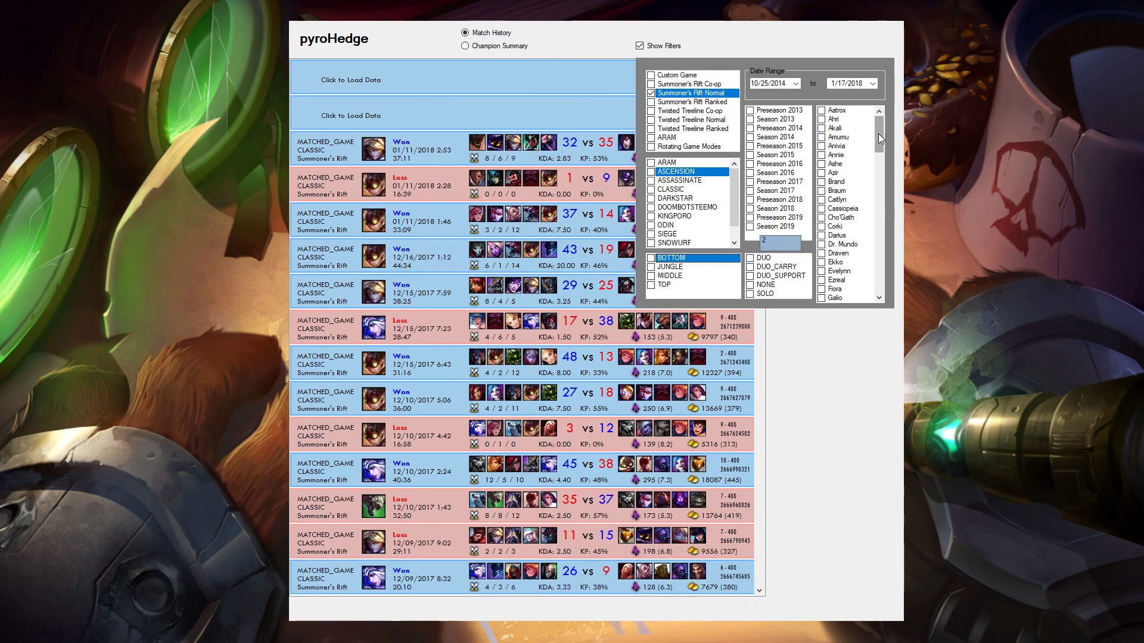
Try then drop the Twitch champion filter, keep the BOTTOM lane filter and hide the filters.
left_click_drag(878, 133, 878, 282)
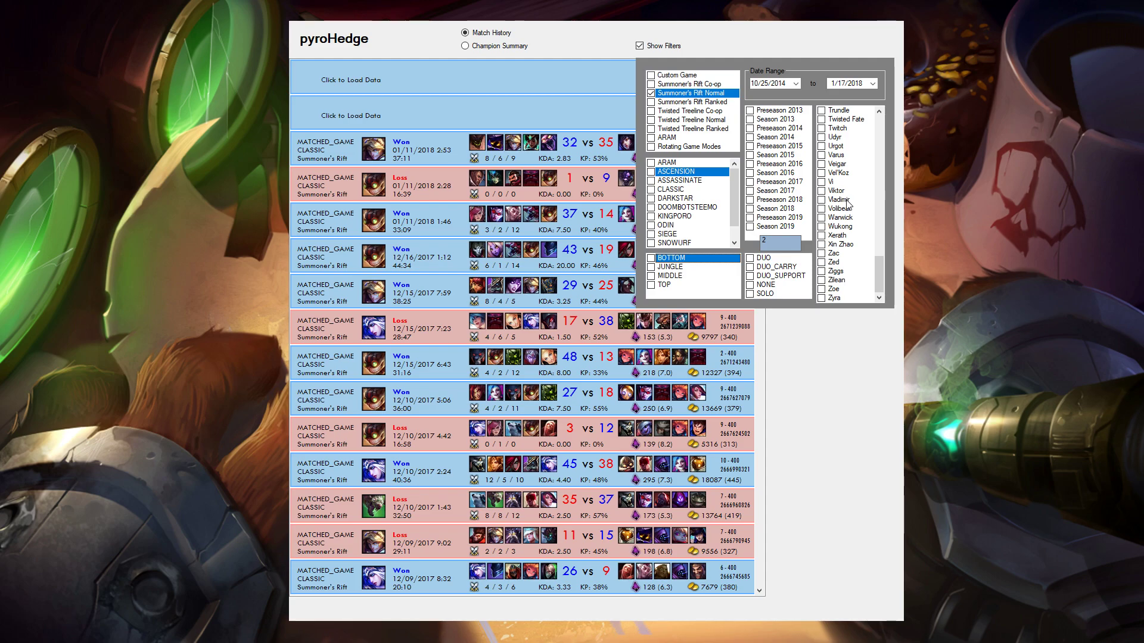
left_click(821, 128)
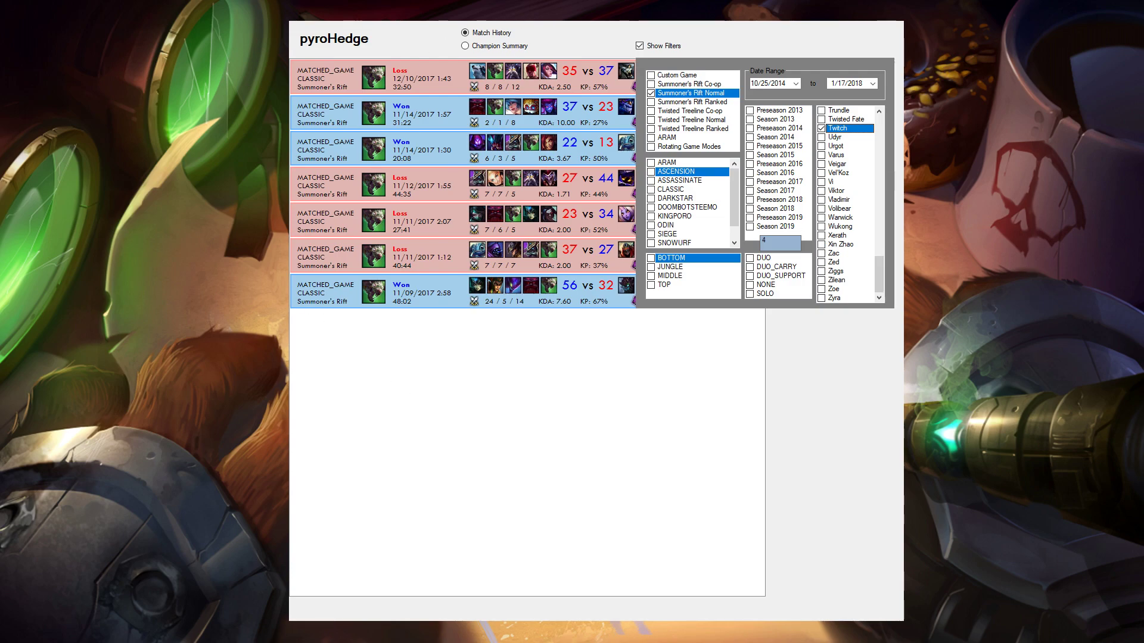
left_click(823, 129)
left_click(652, 258)
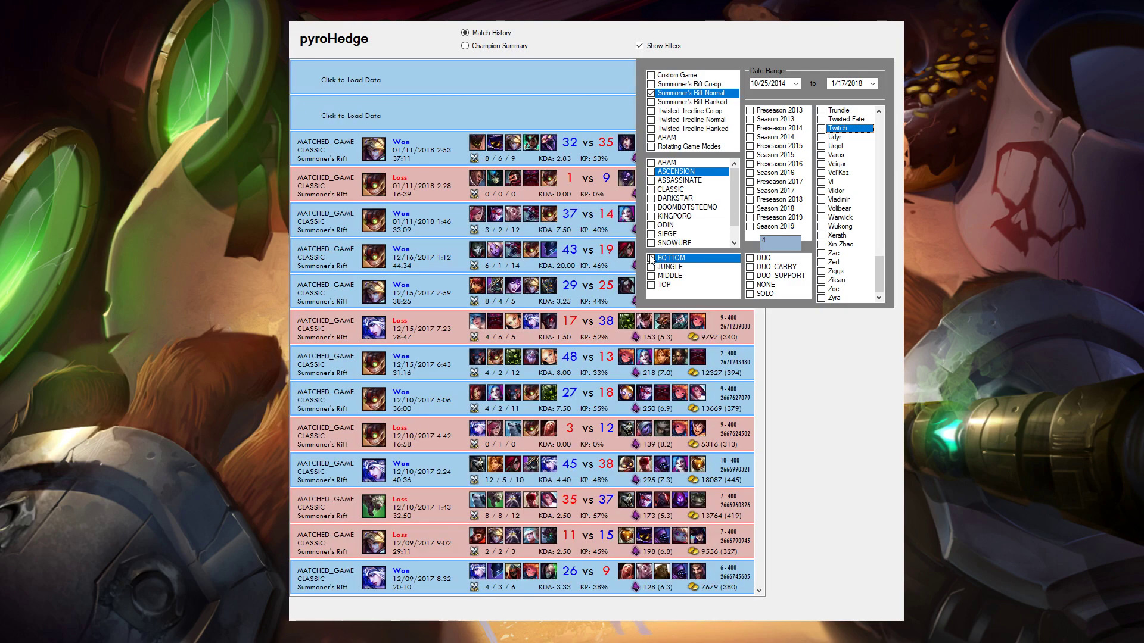
left_click(672, 48)
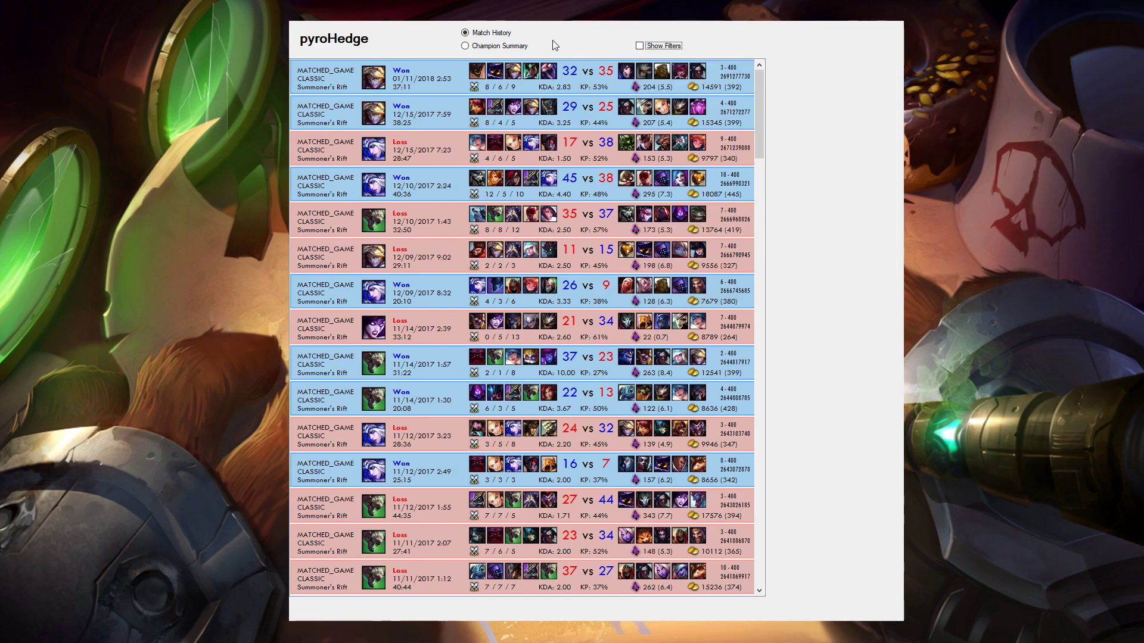
left_click(493, 48)
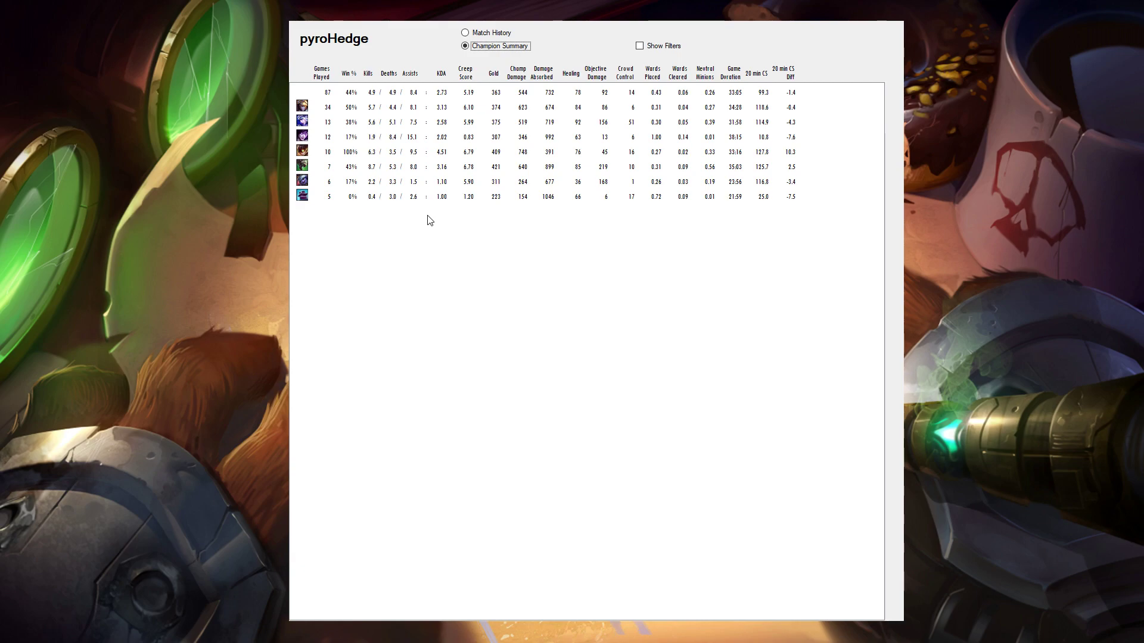
left_click(442, 110)
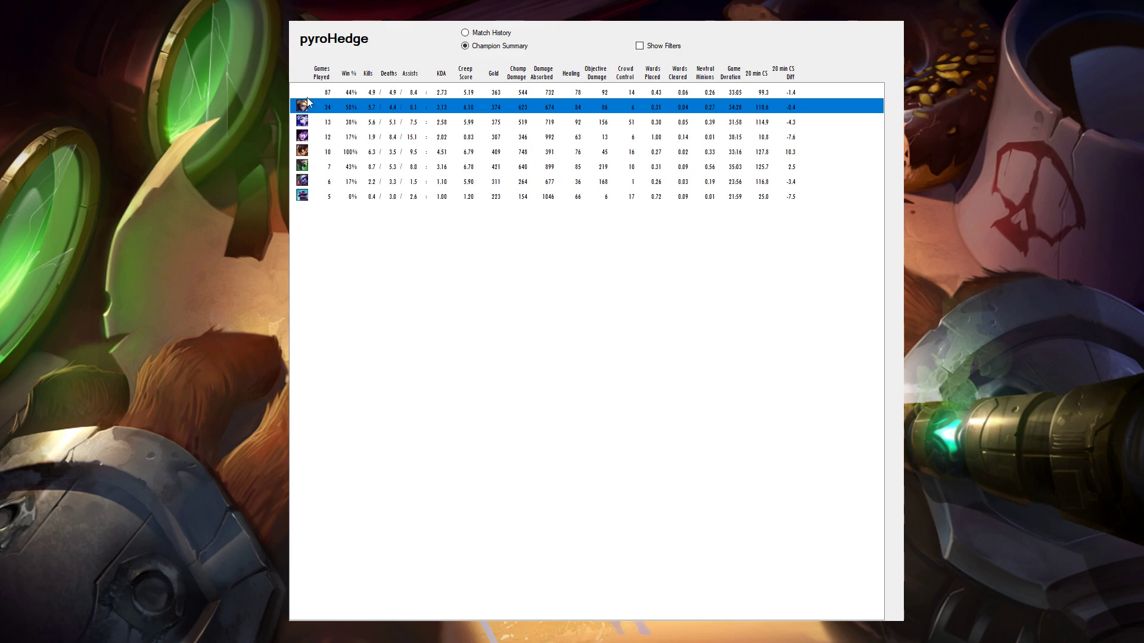
left_click(389, 155)
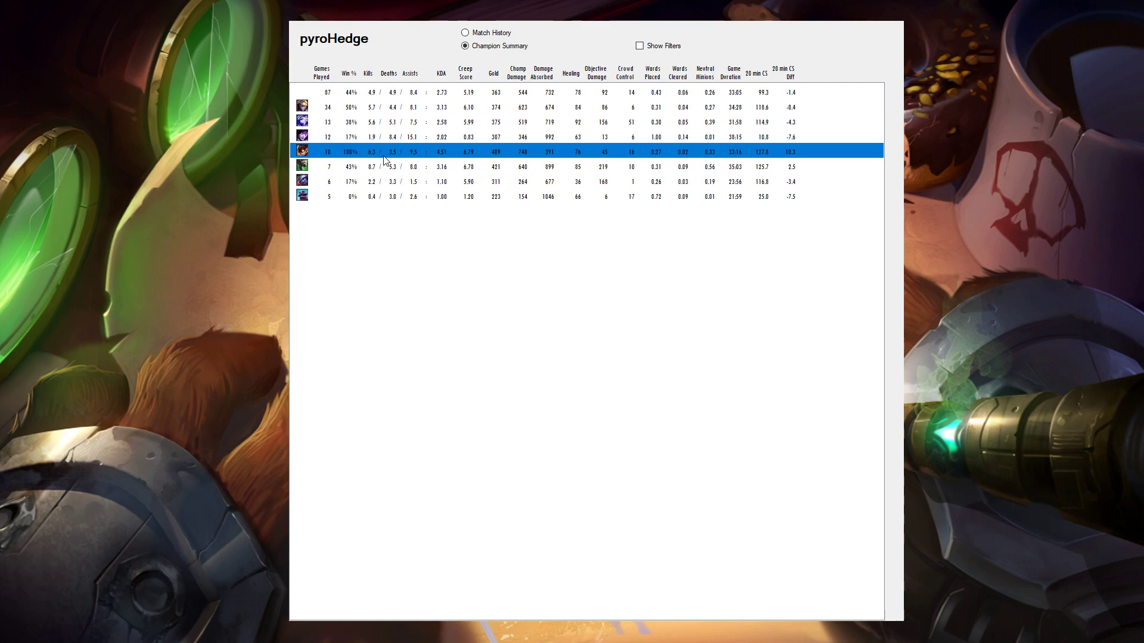
left_click(377, 168)
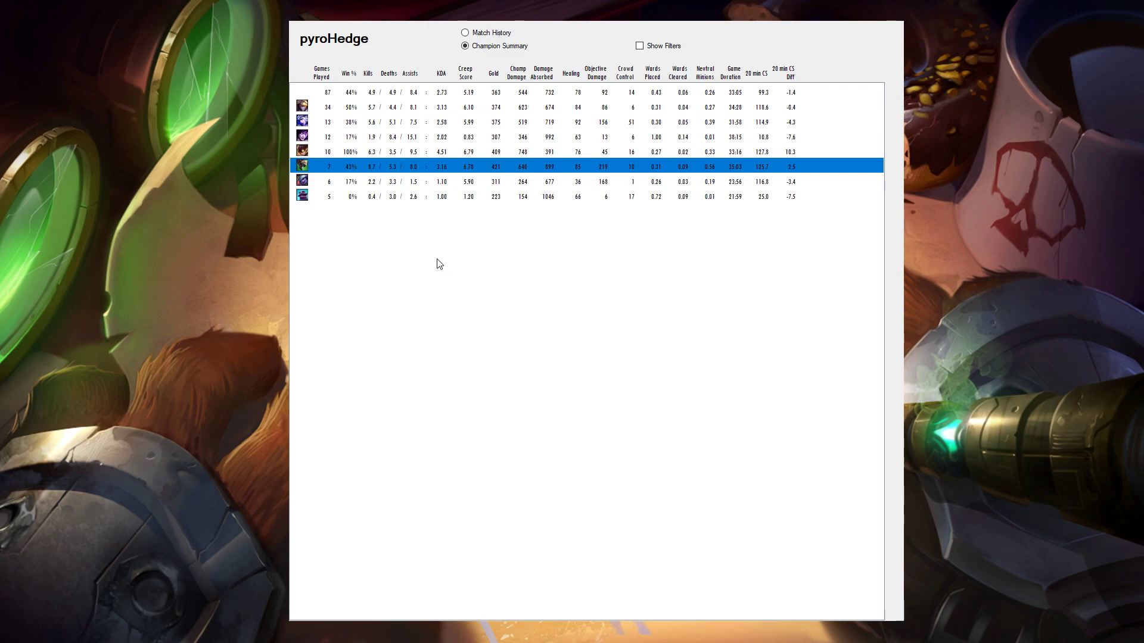
left_click(396, 141)
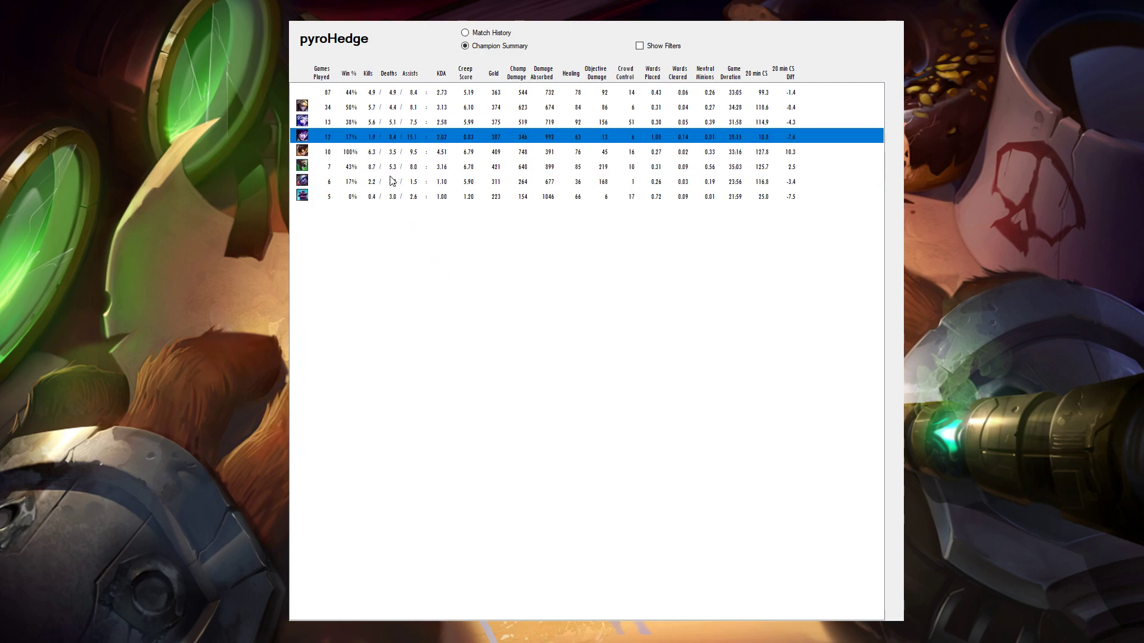
left_click(393, 187)
left_click(390, 197)
left_click(387, 181)
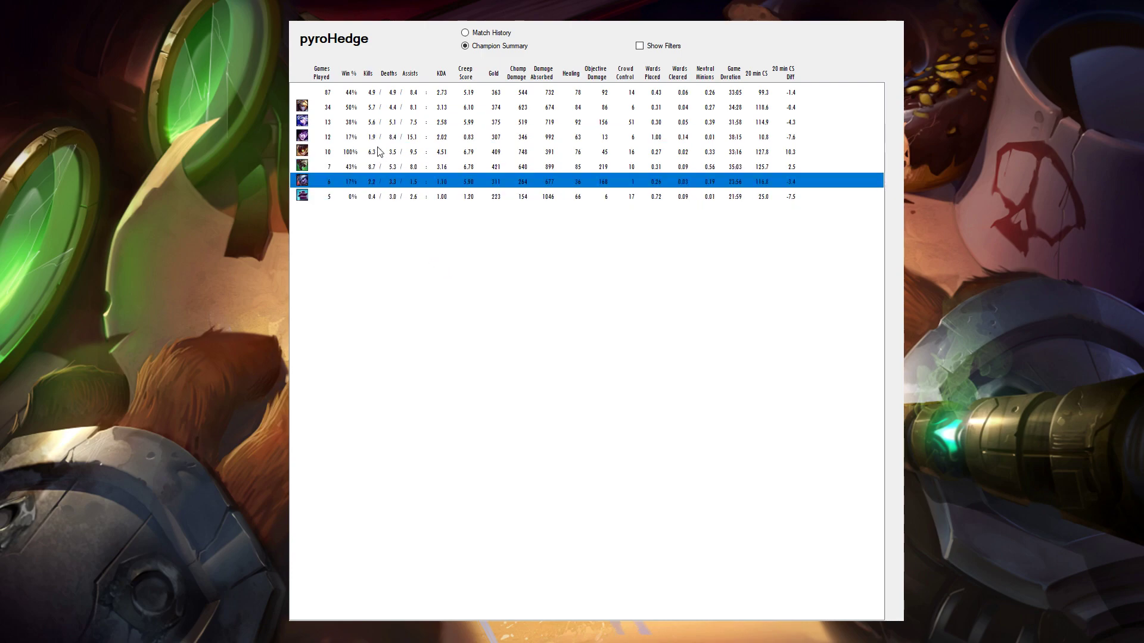
left_click(376, 141)
left_click(376, 197)
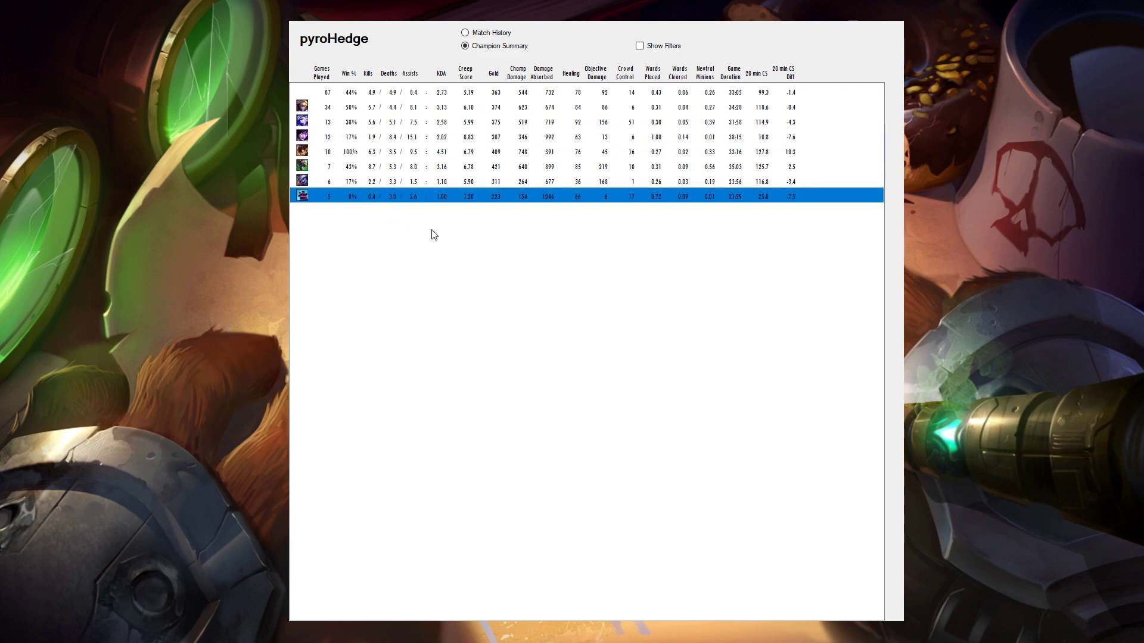
left_click(388, 138)
left_click(375, 200)
left_click(424, 169)
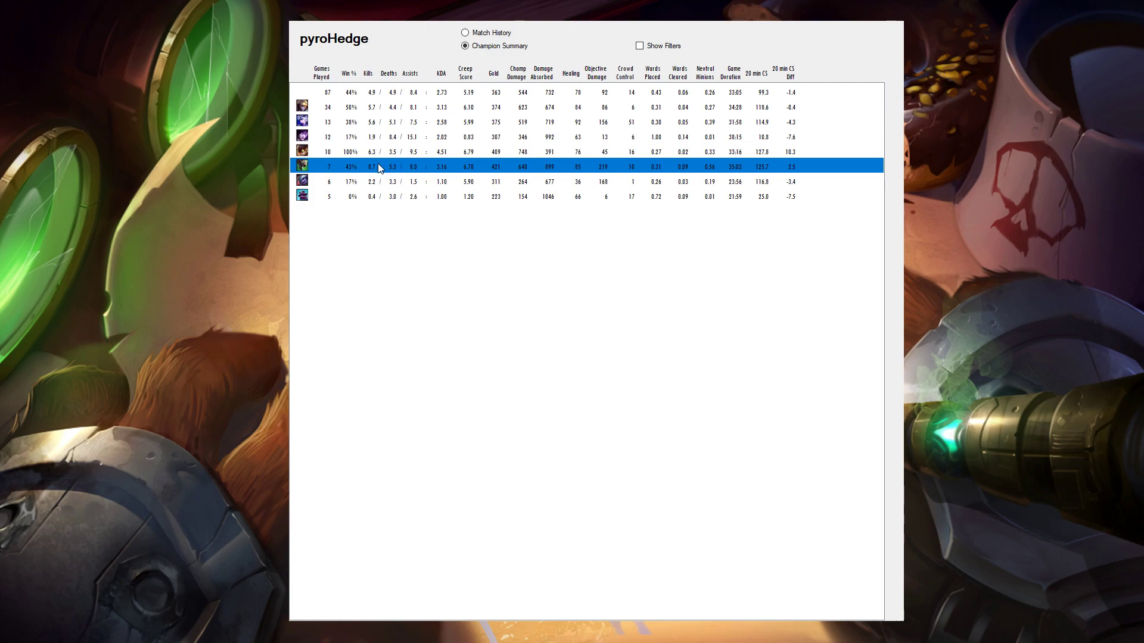
Select Champion Summary rows for champions with 34, 12 and 5 games played.
left_click(402, 106)
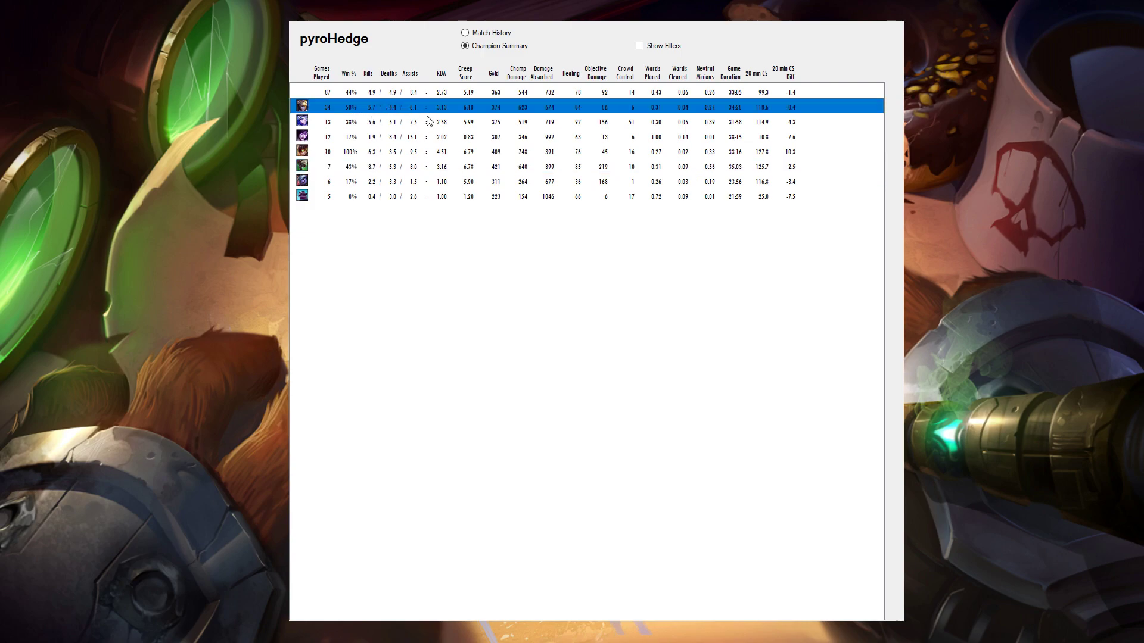
left_click(419, 141)
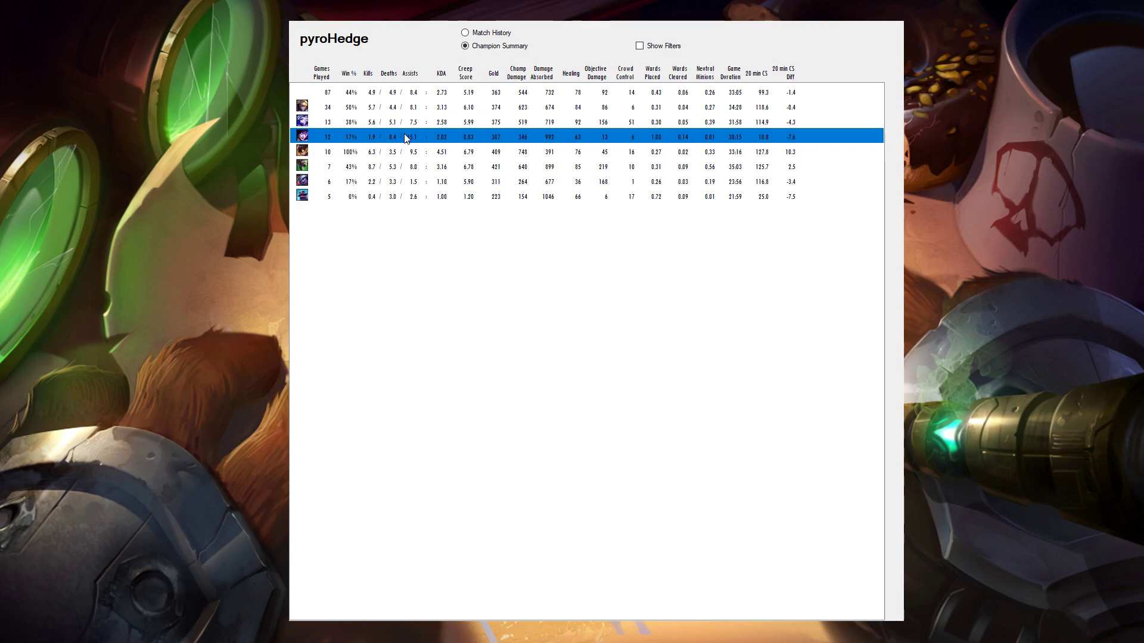
left_click(399, 197)
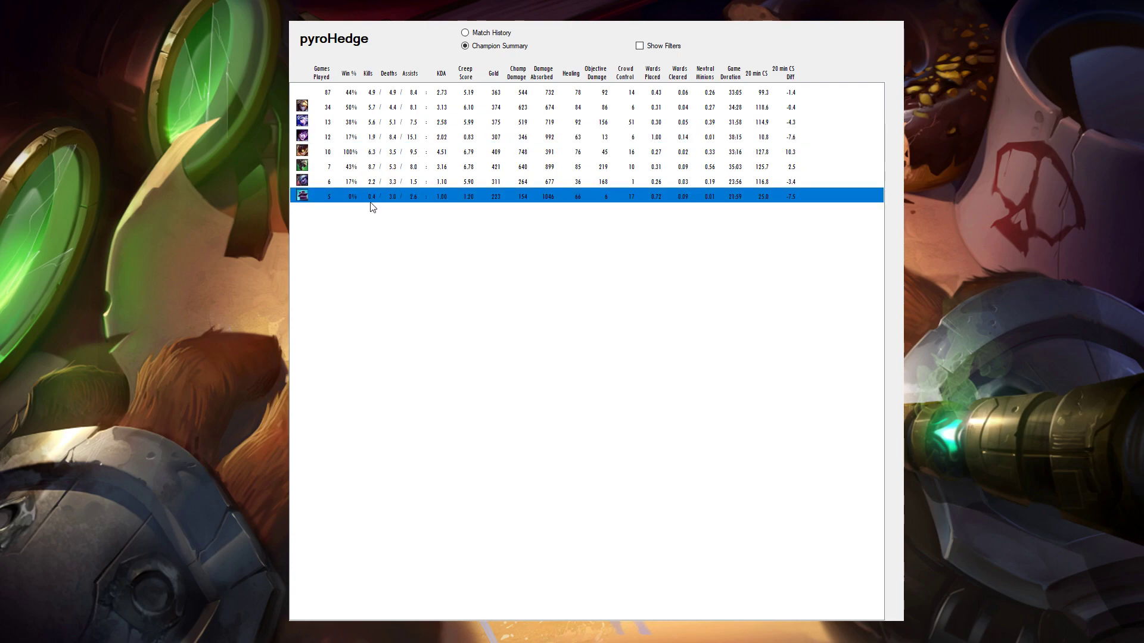
left_click(401, 137)
left_click(406, 197)
Select further summary rows for champions with 12, 34, 7 and 10 games played.
left_click(742, 139)
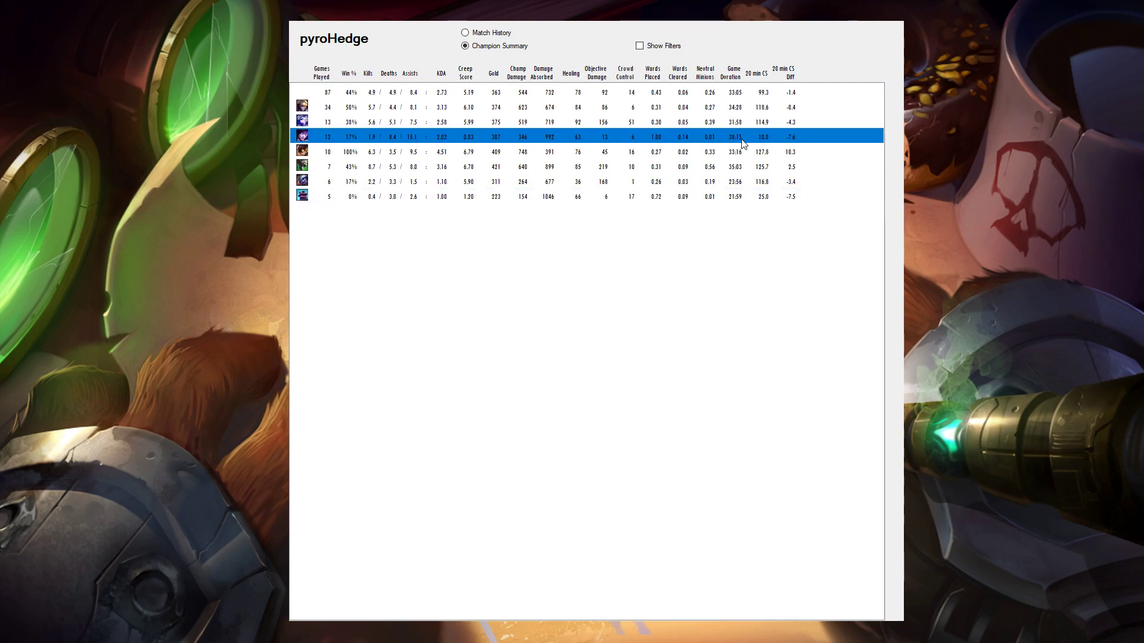
left_click(751, 198)
left_click(746, 140)
left_click(746, 199)
left_click(741, 141)
left_click(810, 112)
left_click(796, 171)
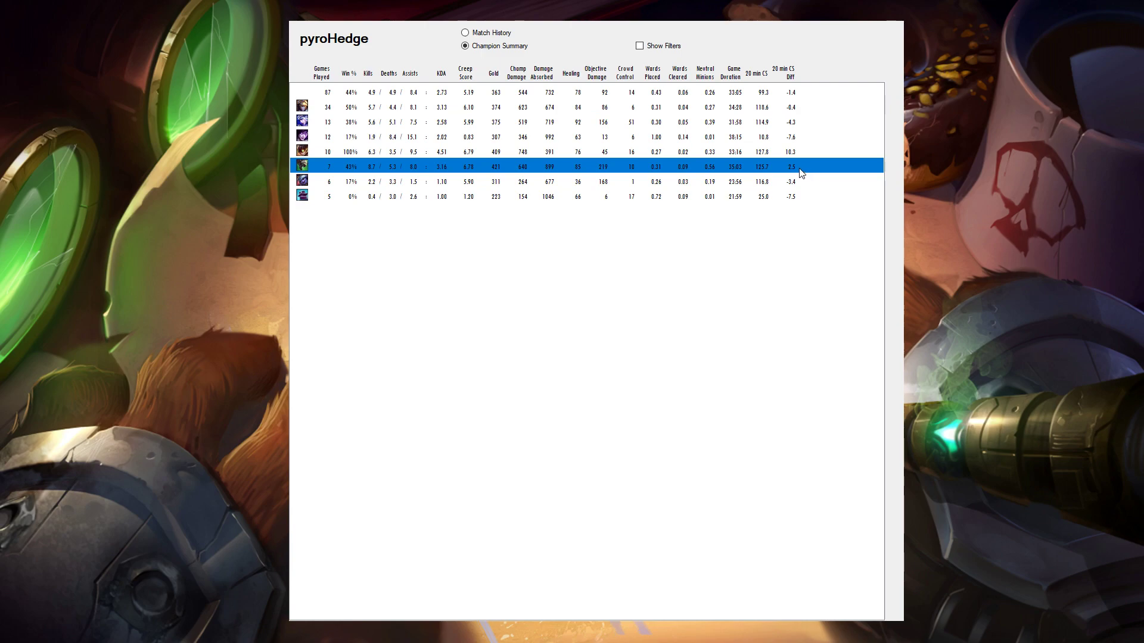
left_click(799, 108)
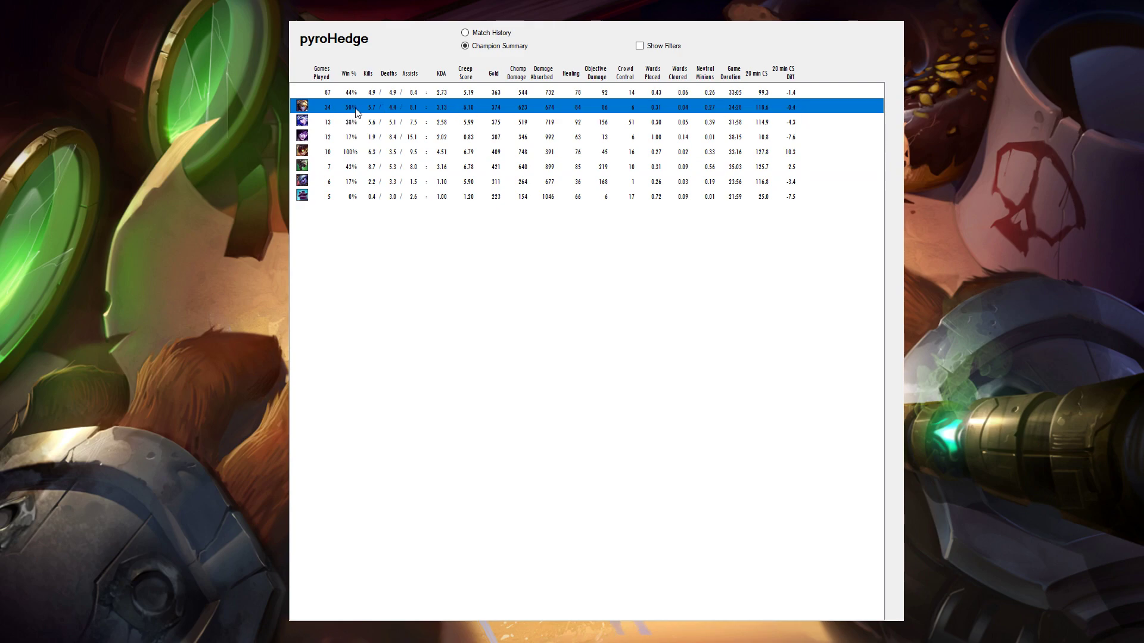
left_click(798, 151)
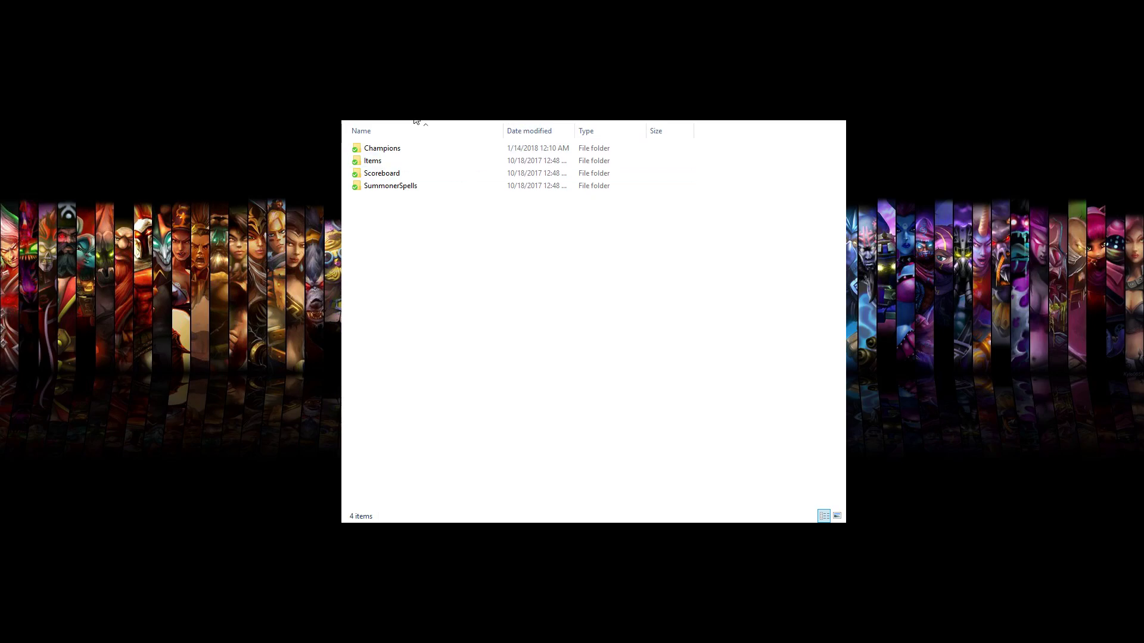
Browse the Champions folder of portrait icons and return to the Graphics folder.
left_click(384, 153)
double_click(384, 152)
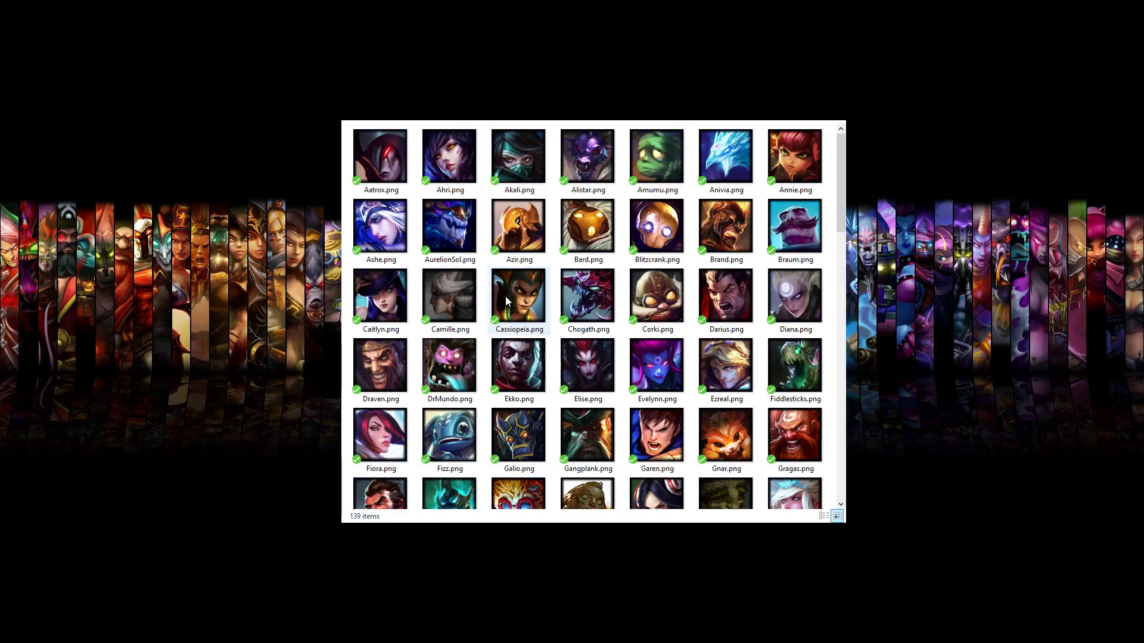
scroll(505, 295, "down", 15)
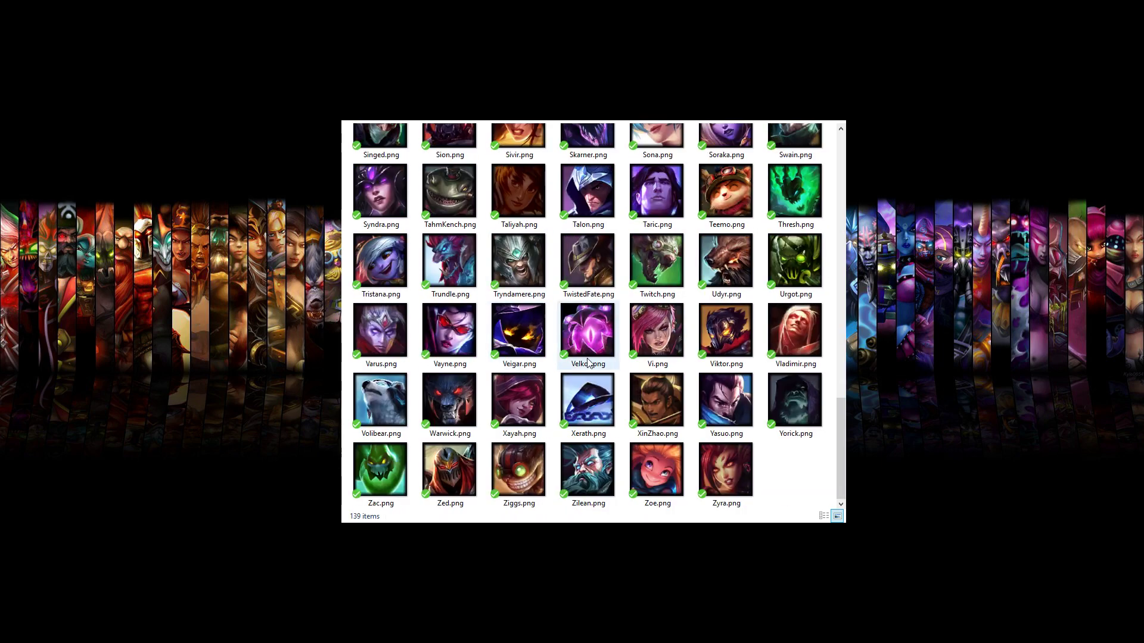
scroll(589, 364, "up", 15)
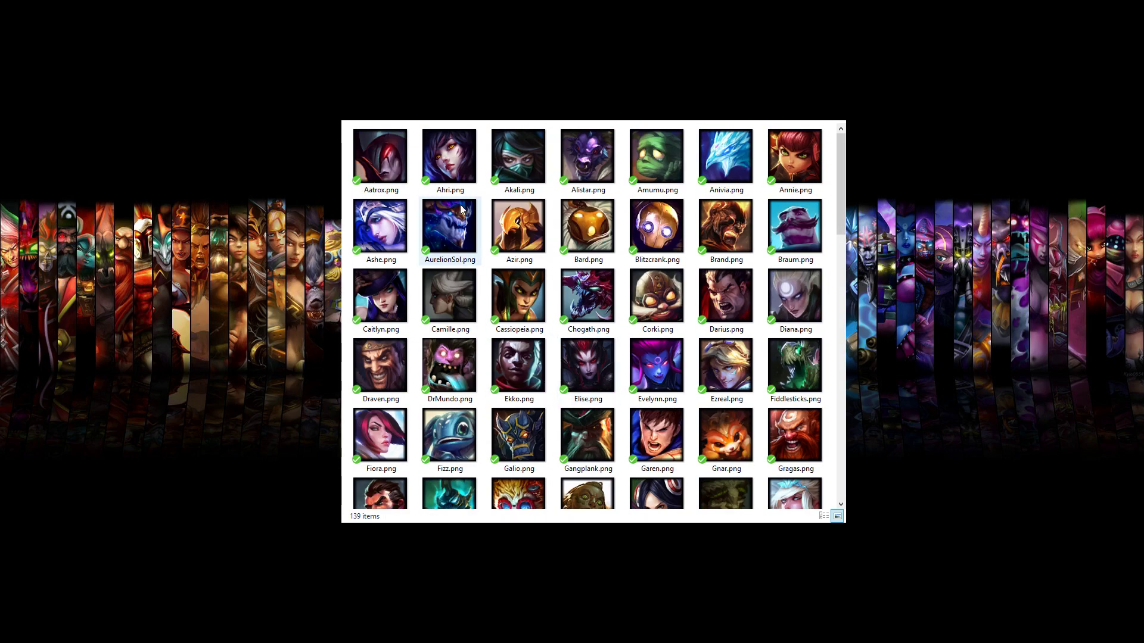
key("alt+Left")
Browse the Items folder of item icons and return to the Graphics folder.
double_click(424, 161)
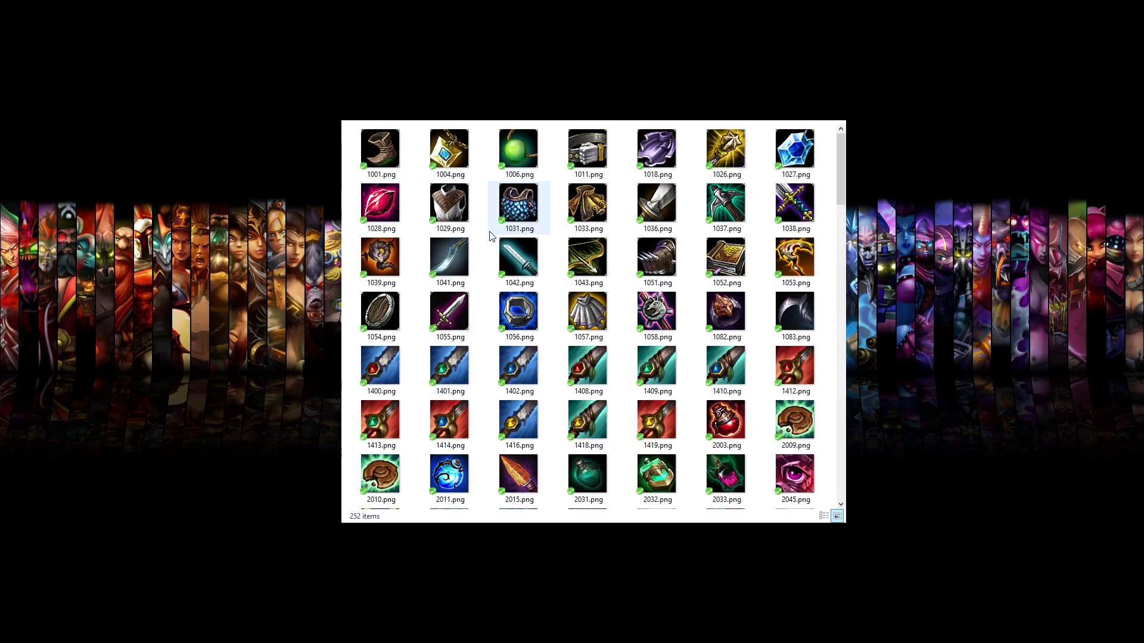
scroll(494, 224, "down", 2)
scroll(495, 224, "up", 2)
key("alt+Left")
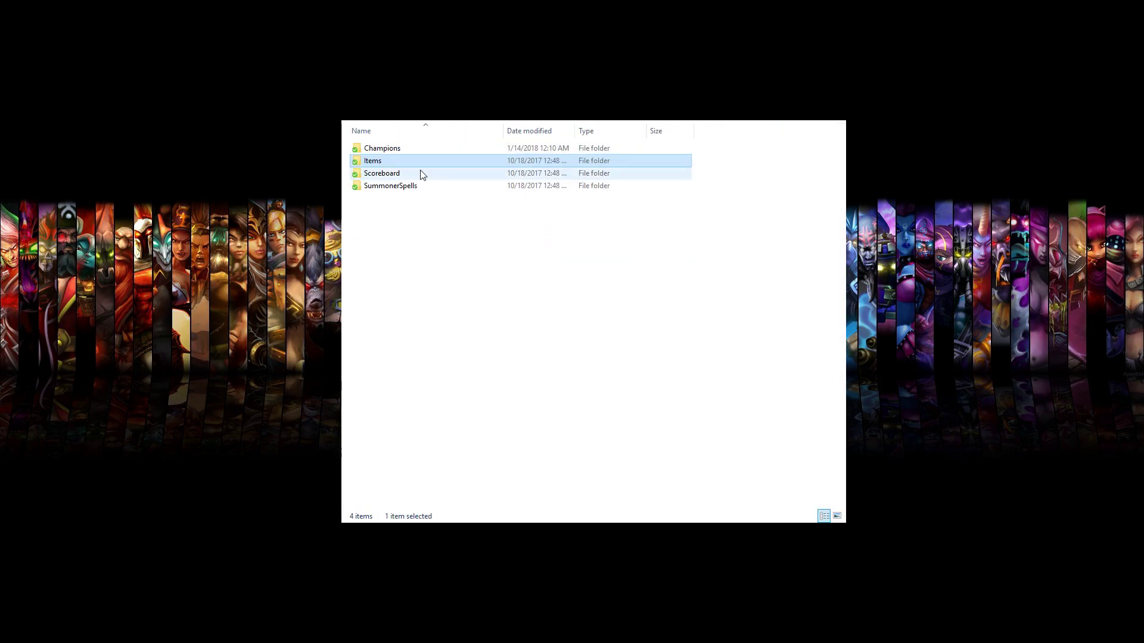
Look into the Scoreboard and SummonerSpells folders, then go up to the program's main folder.
double_click(419, 173)
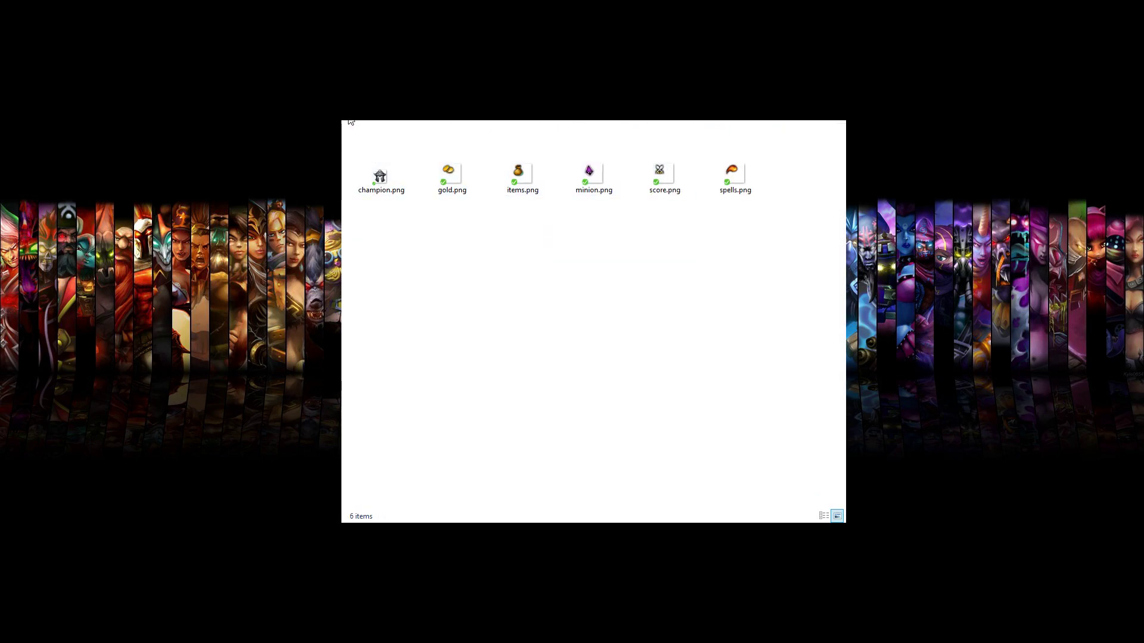
key("alt+Left")
double_click(384, 186)
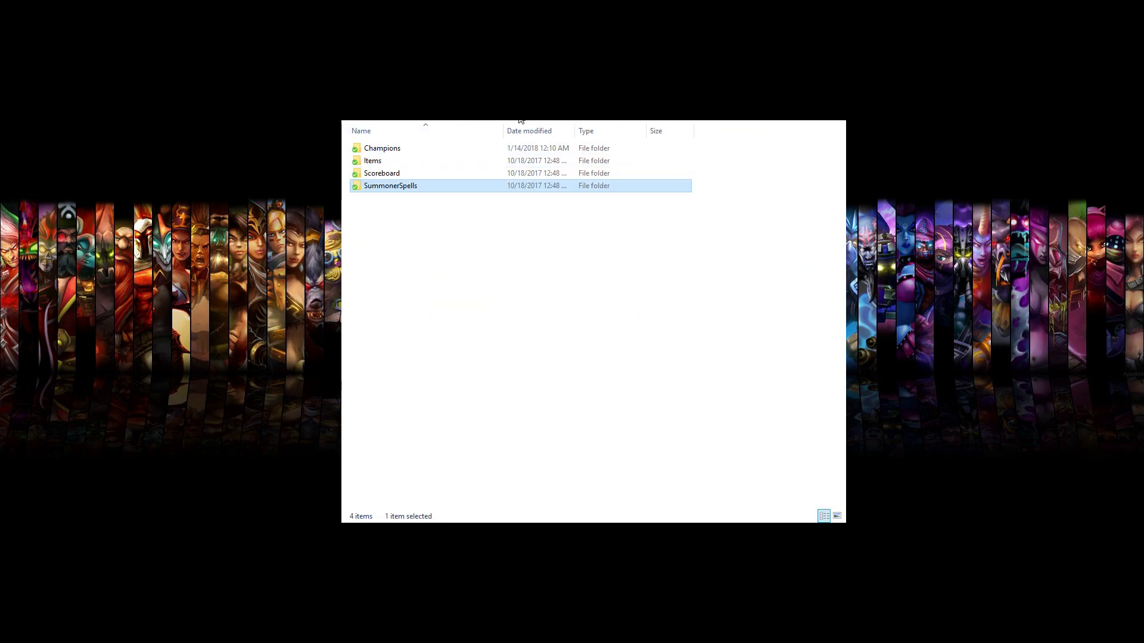
key("alt+Left")
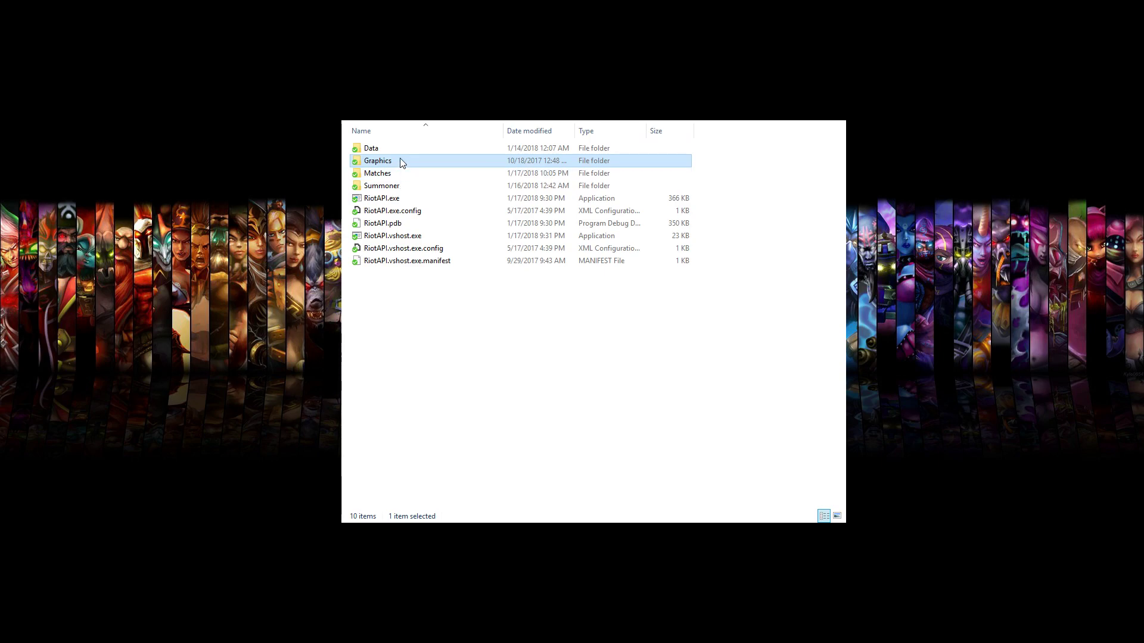
Inspect the Data folder's JSON files and return to the main folder.
double_click(424, 153)
mouse_move(402, 263)
left_mouse_down()
mouse_move(401, 192)
mouse_move(403, 242)
left_mouse_up()
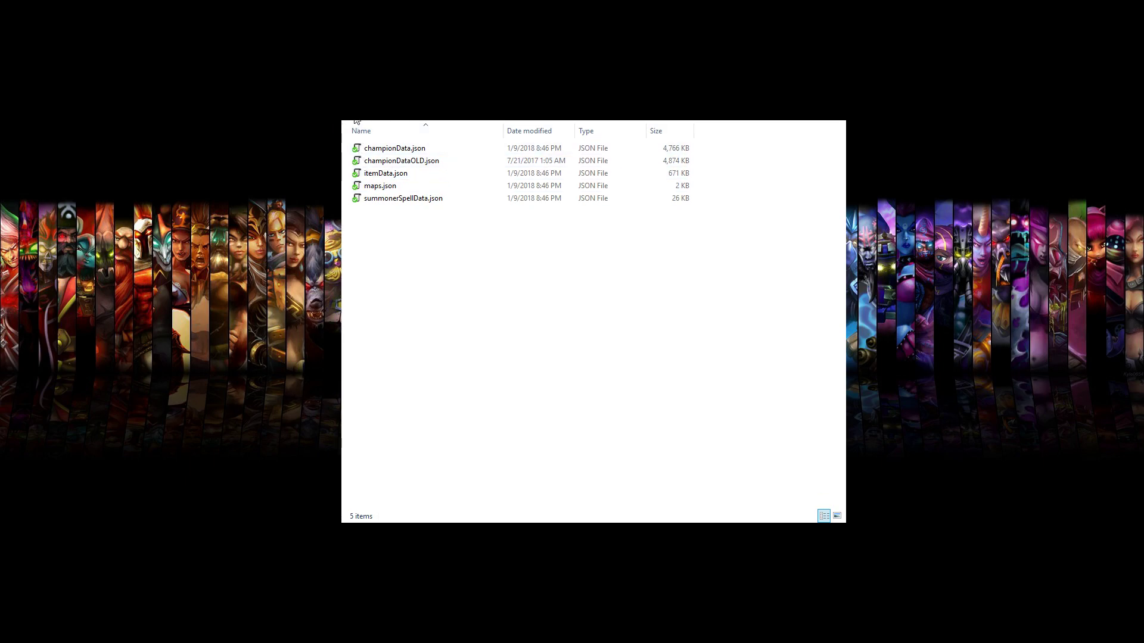
key("alt+Left")
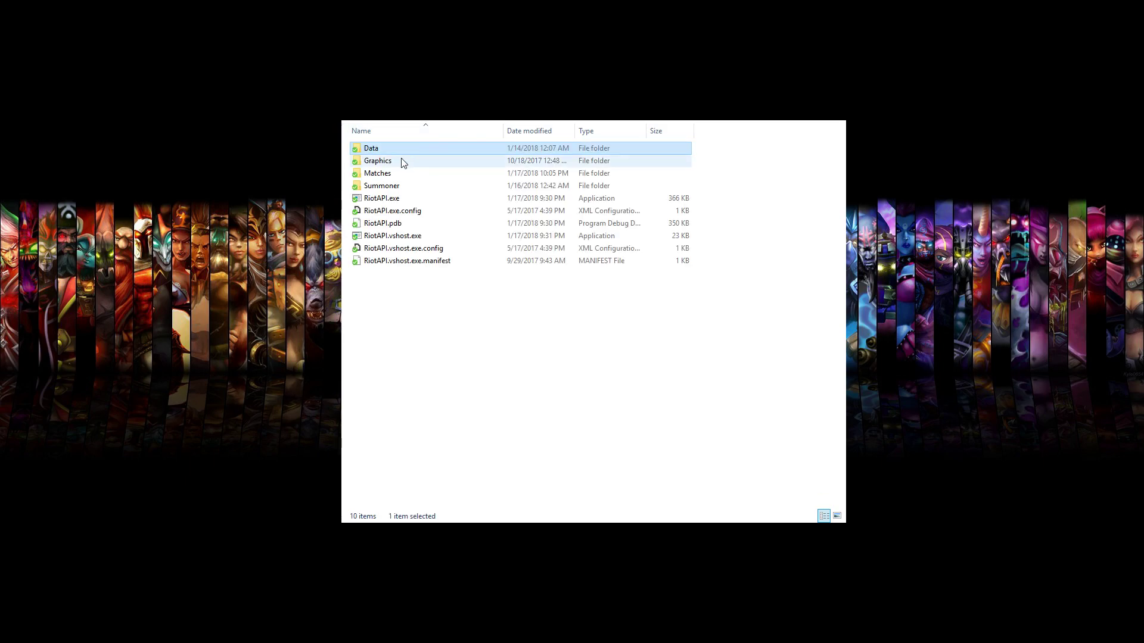
Scroll through the 810 saved files in Matches, then reopen the Graphics folder.
left_click(414, 178)
double_click(414, 177)
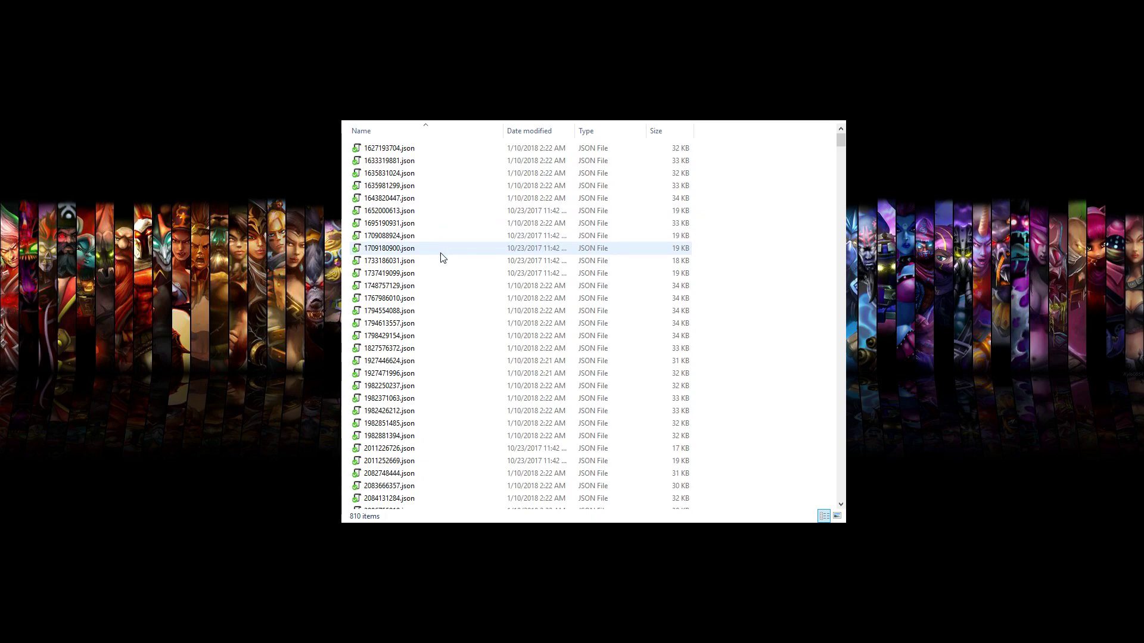
scroll(439, 327, "down", 3)
scroll(443, 322, "up", 8)
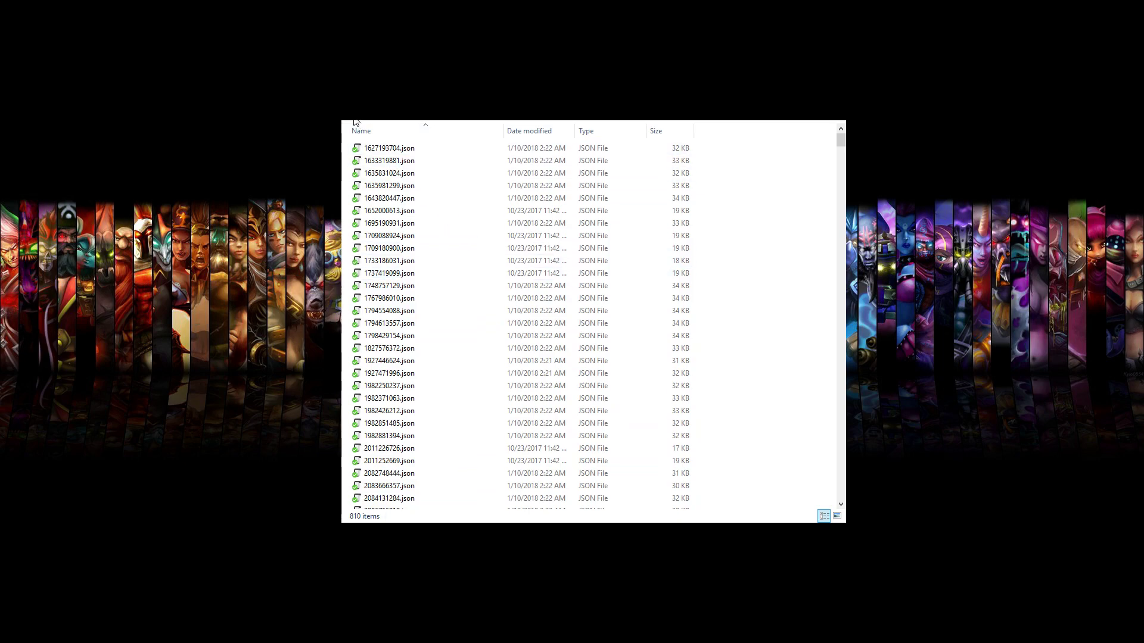
key("BackSpace")
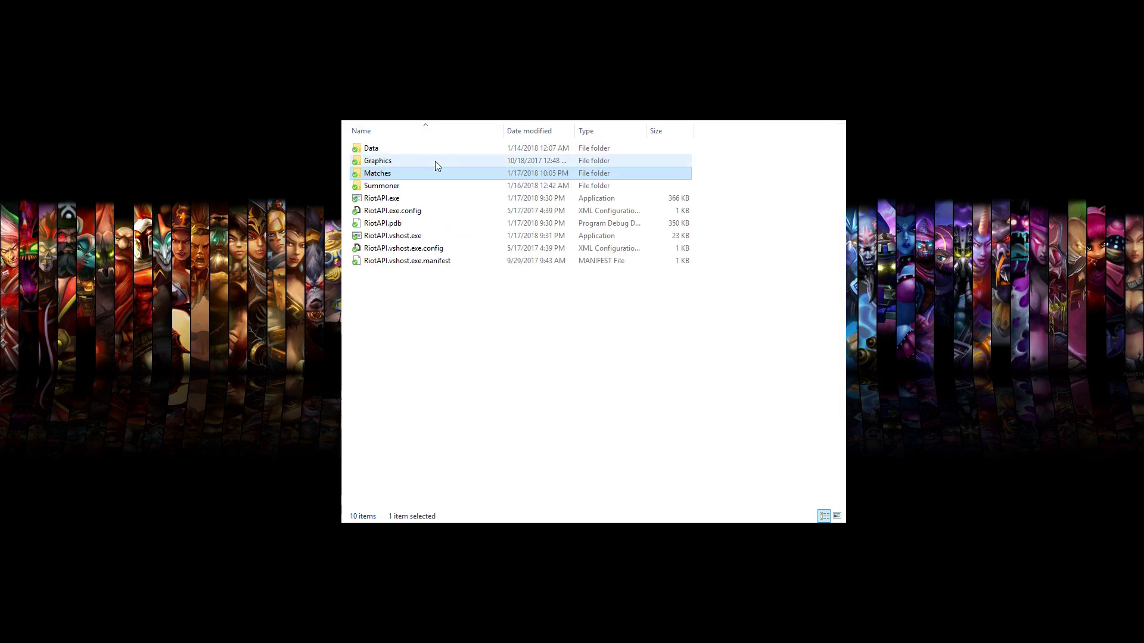
double_click(392, 160)
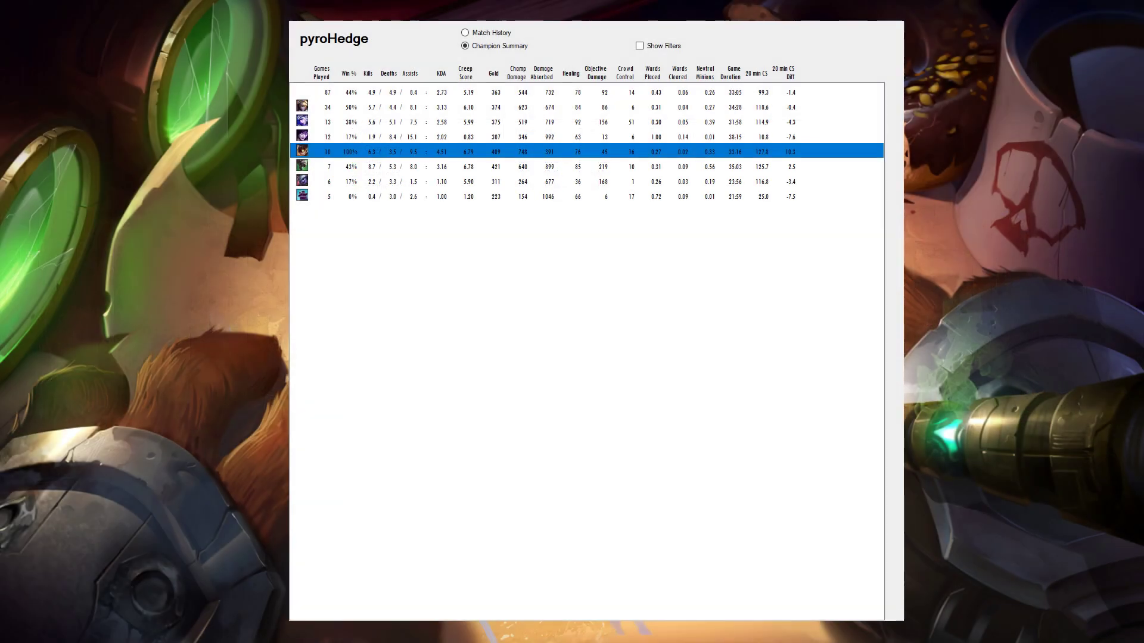
Switch pyroHedge to Match History to list the Summoner's Rift games with Won/Loss results.
left_click(497, 34)
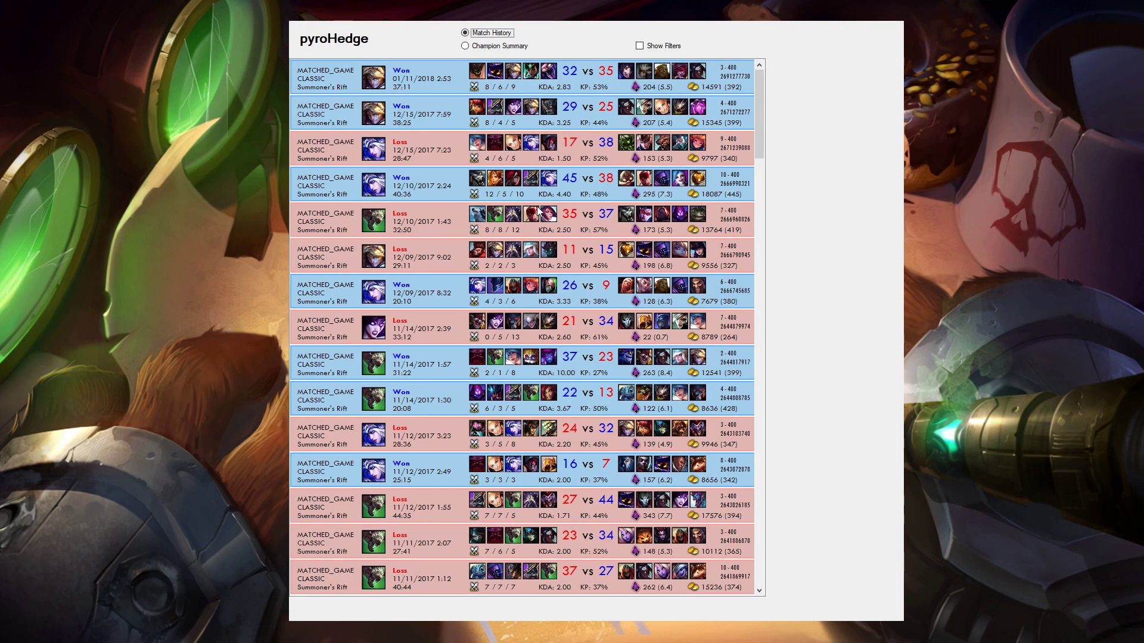